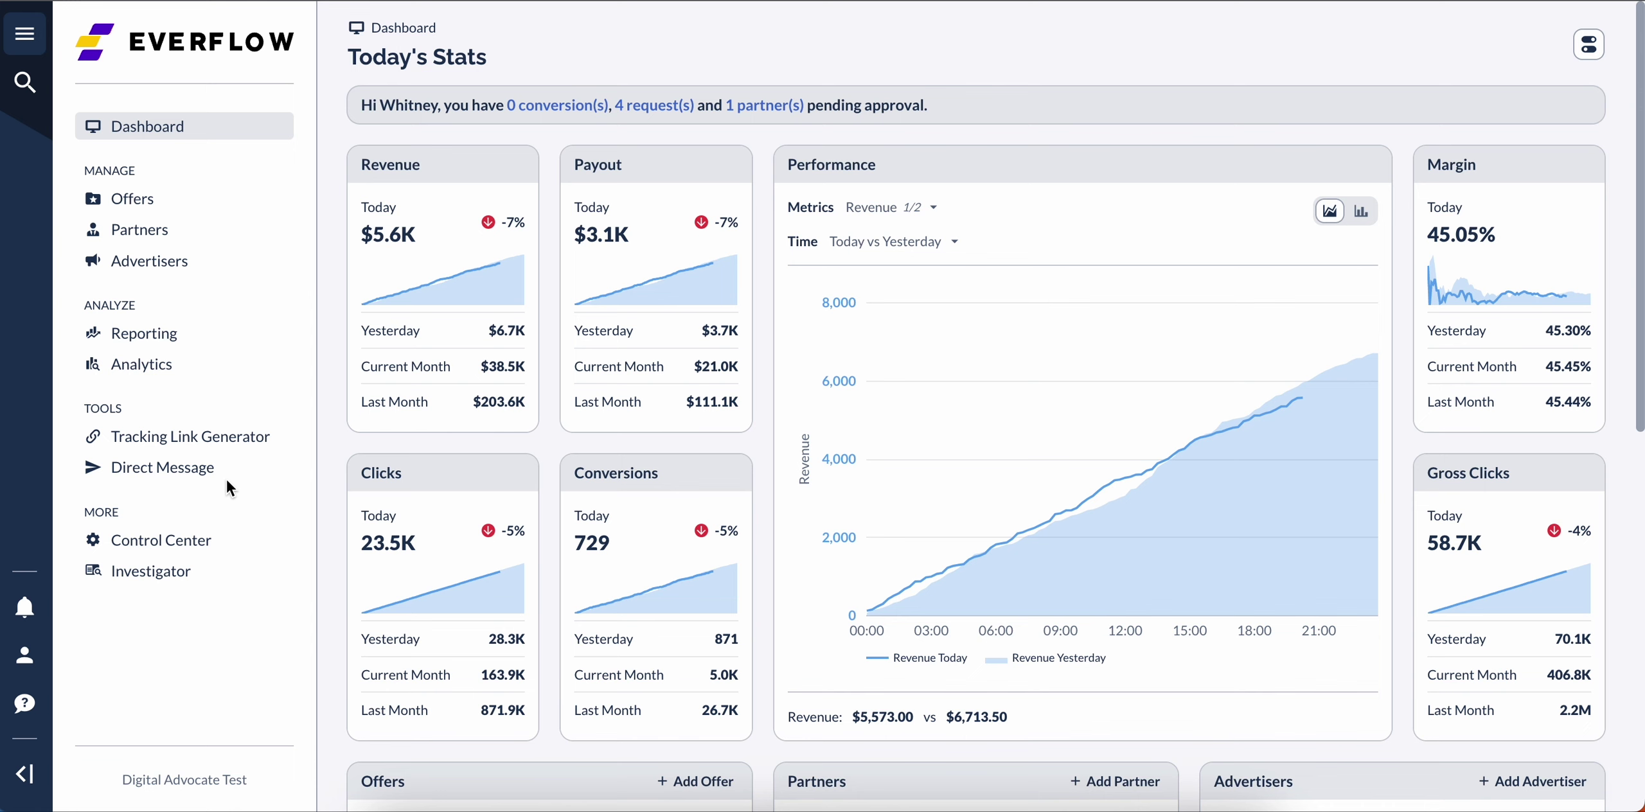
# Step: Go to Accounts from the Control Center and scroll across the employee table's columns
pyautogui.click(193, 543)
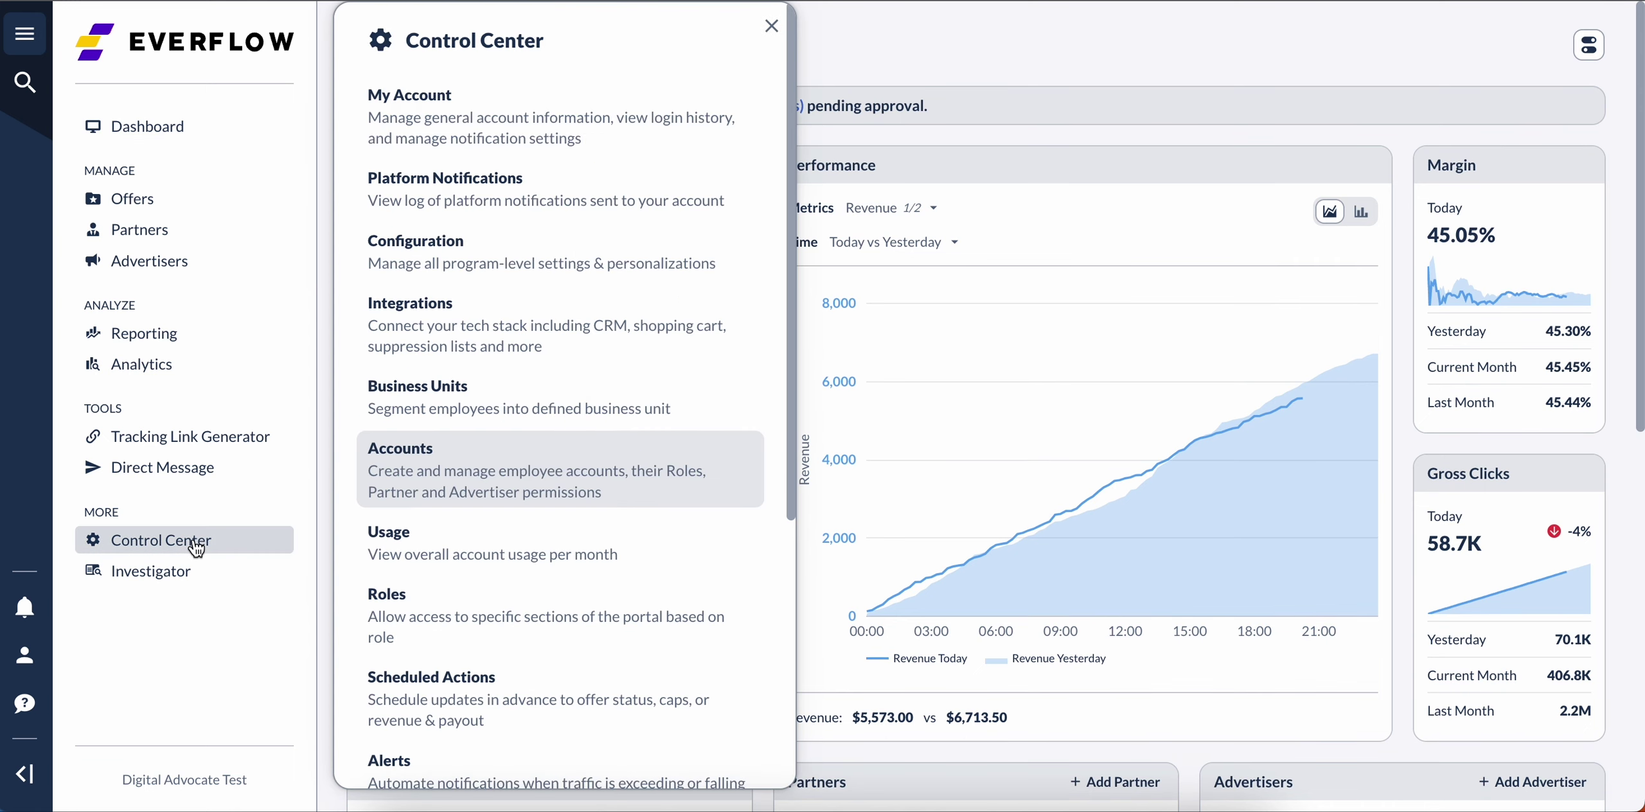
pyautogui.click(465, 477)
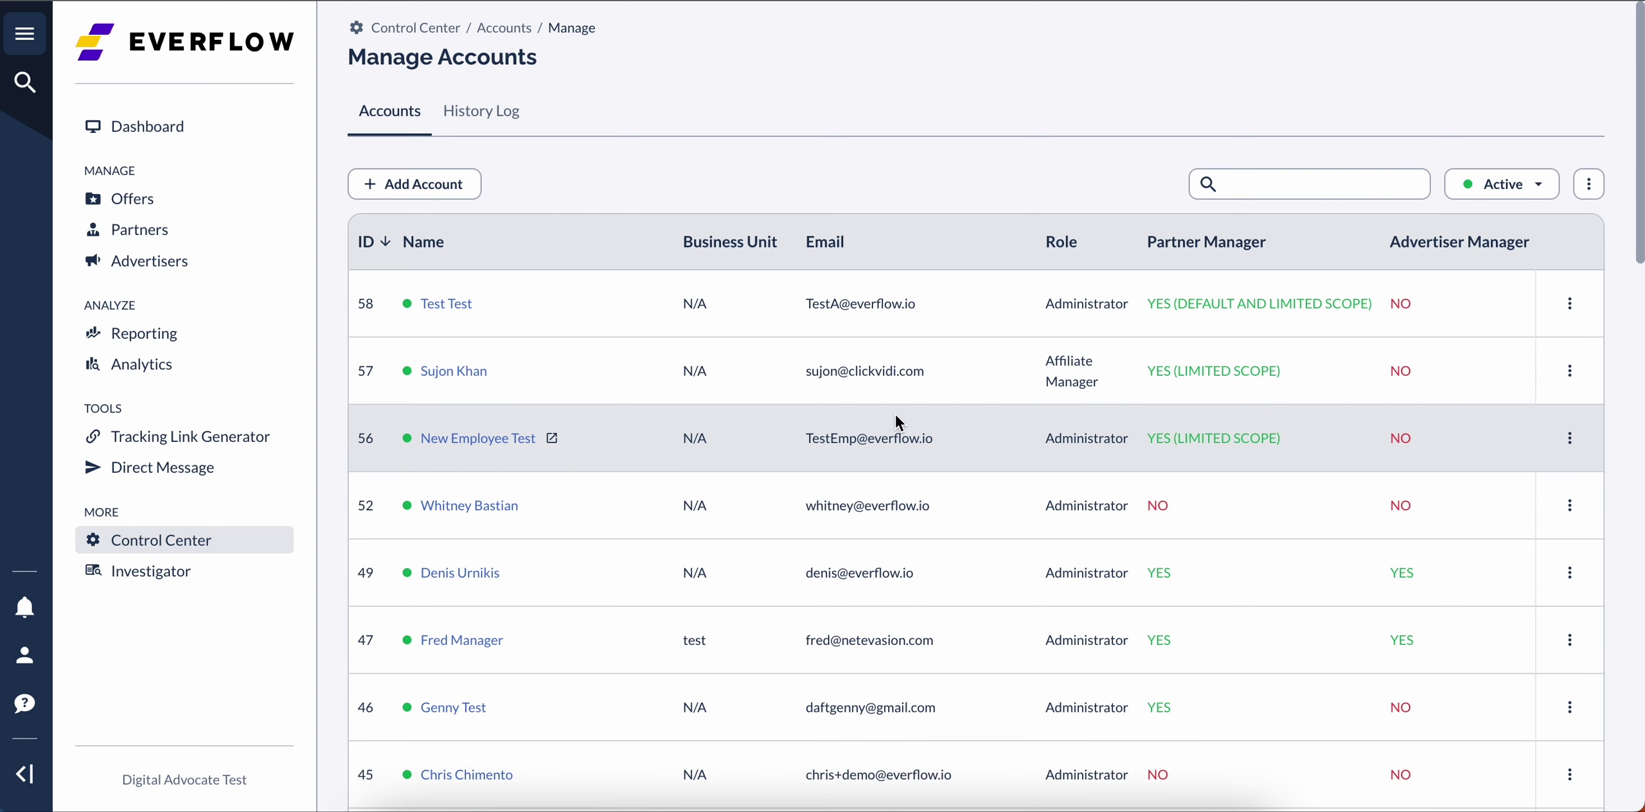
pyautogui.hscroll(6, 1383, 378)
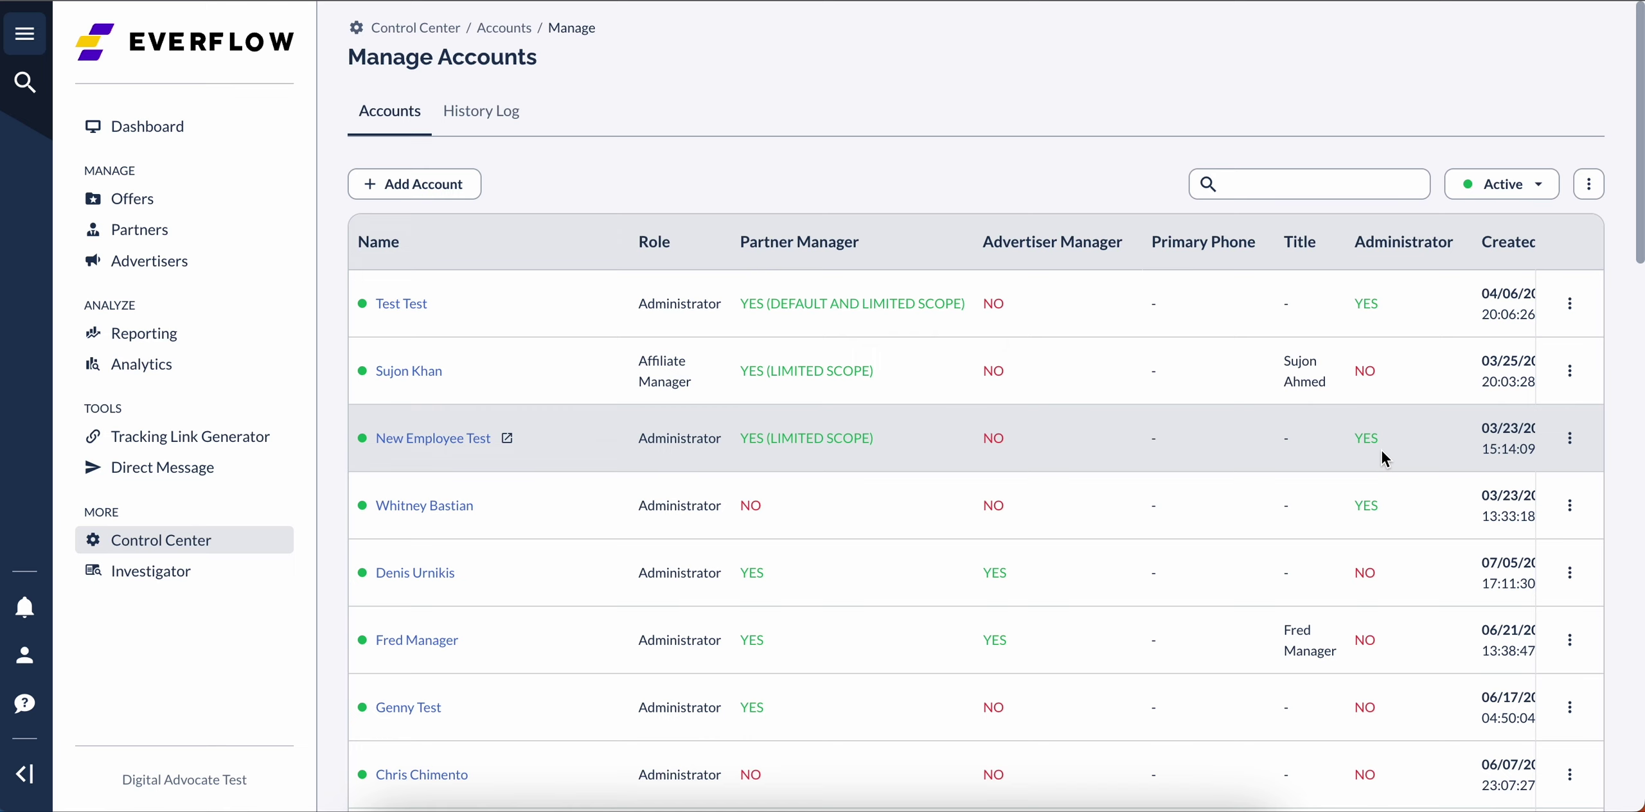
# Step: Start a new account and enter the employee's first name, last name and everflow.io e-mail address
pyautogui.click(425, 184)
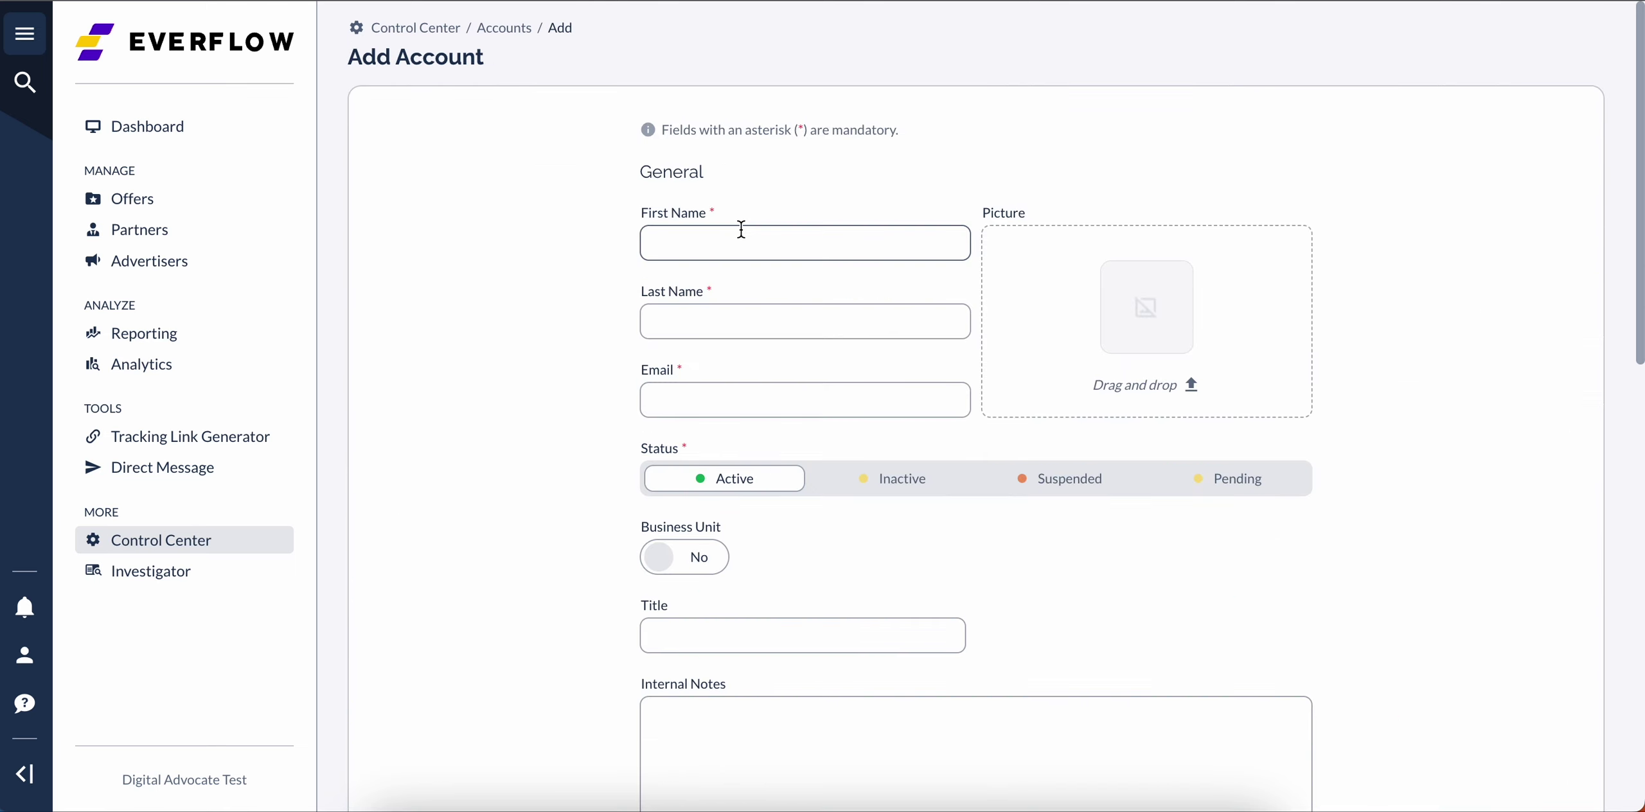
pyautogui.write('Test')
pyautogui.press('Tab')
pyautogui.write('Test')
pyautogui.press('Tab')
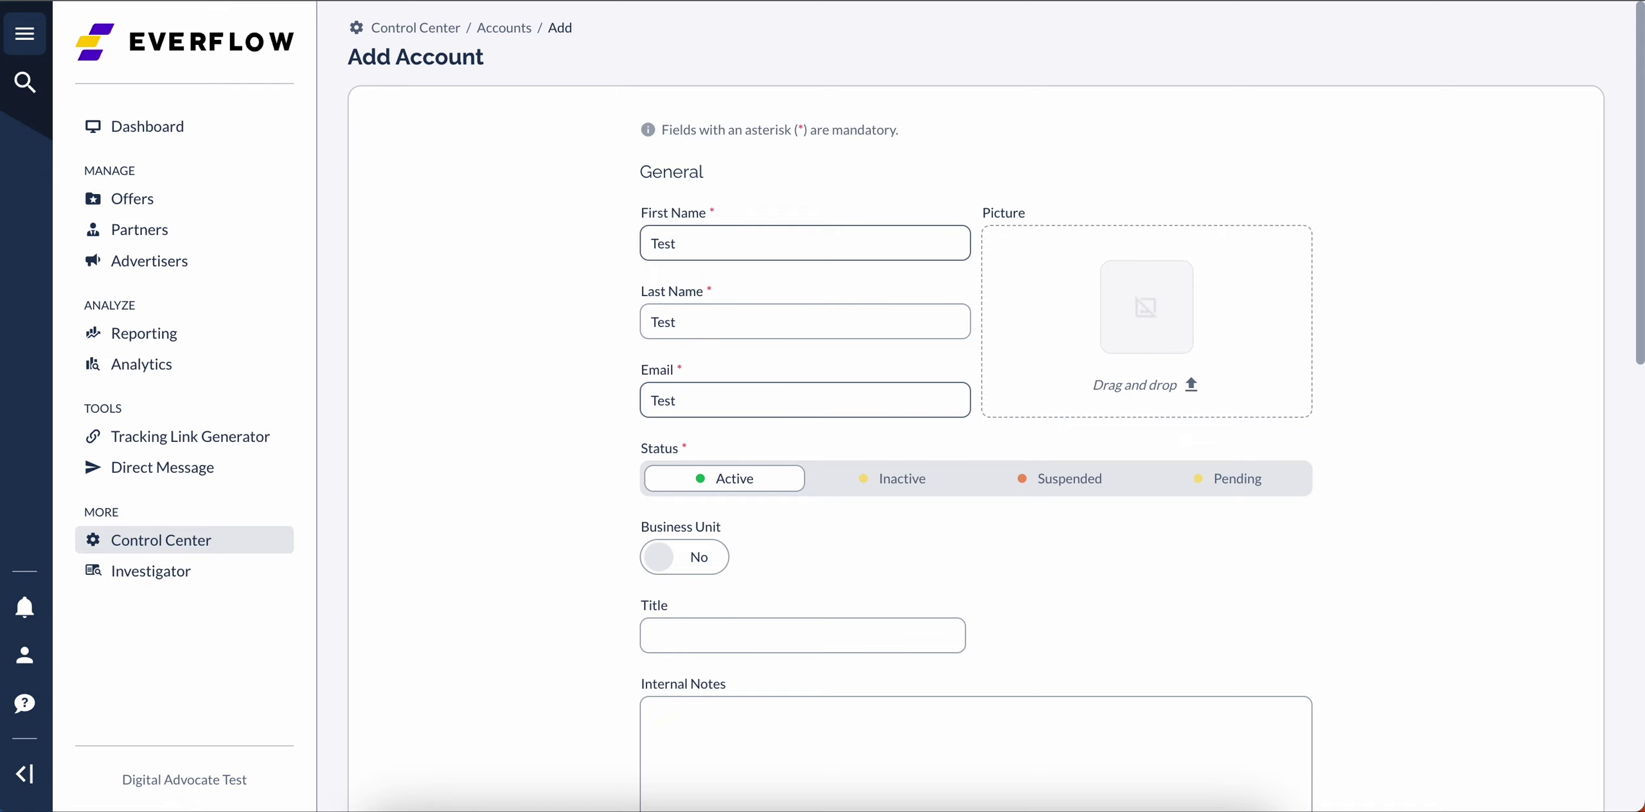
pyautogui.scroll(-3, 1007, 514)
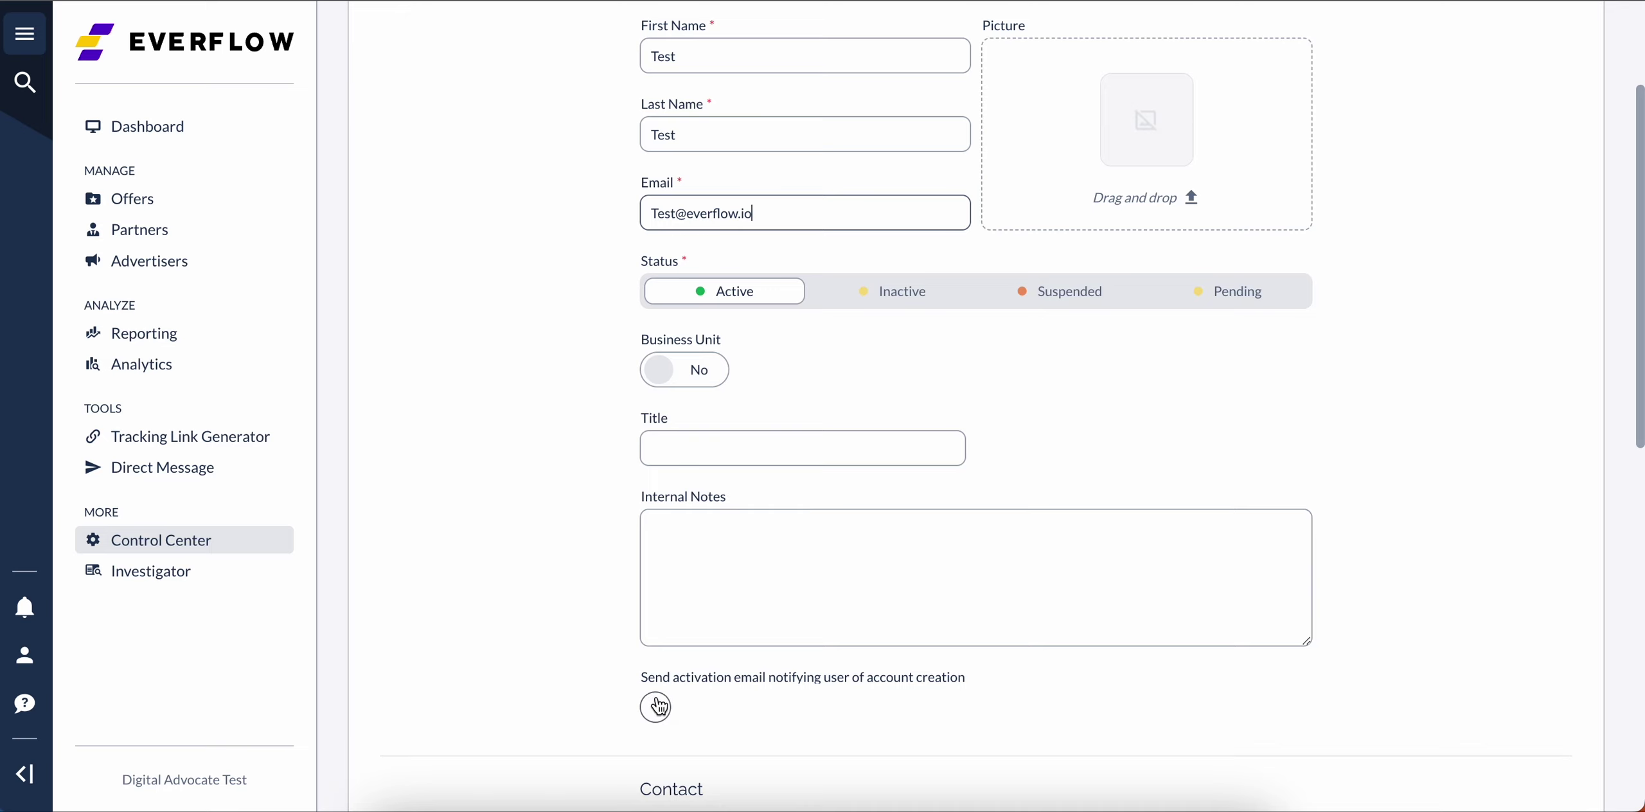
# Step: Tick 'Send activation email notifying user of account creation', then scroll down to Authorizations
pyautogui.scroll(1, 659, 707)
pyautogui.scroll(-1, 659, 703)
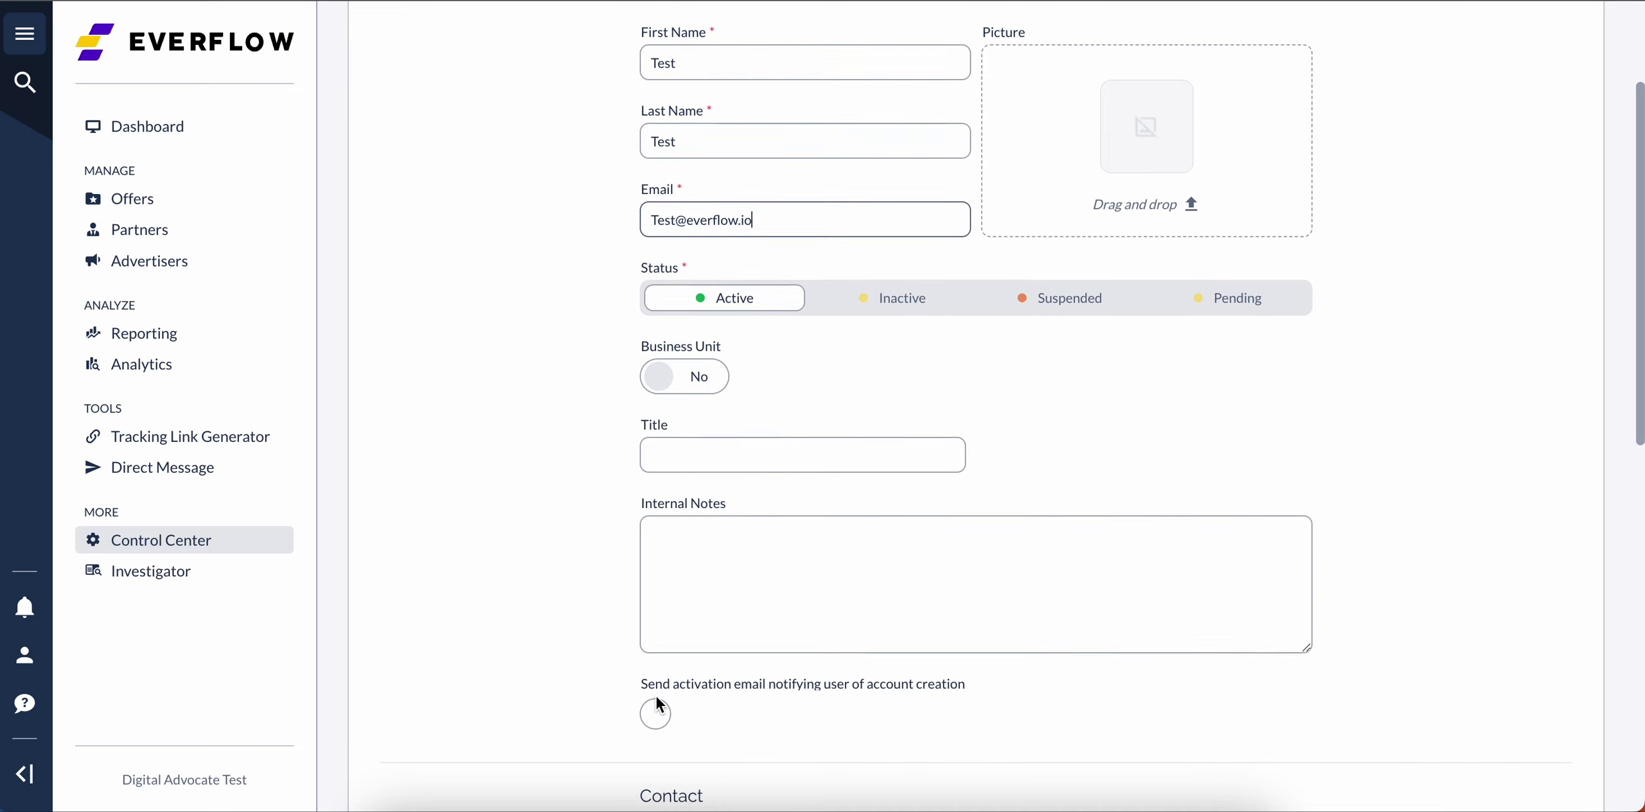
pyautogui.click(658, 713)
pyautogui.scroll(-4, 735, 672)
pyautogui.scroll(-2, 735, 672)
pyautogui.scroll(1, 734, 672)
pyautogui.scroll(-6, 735, 673)
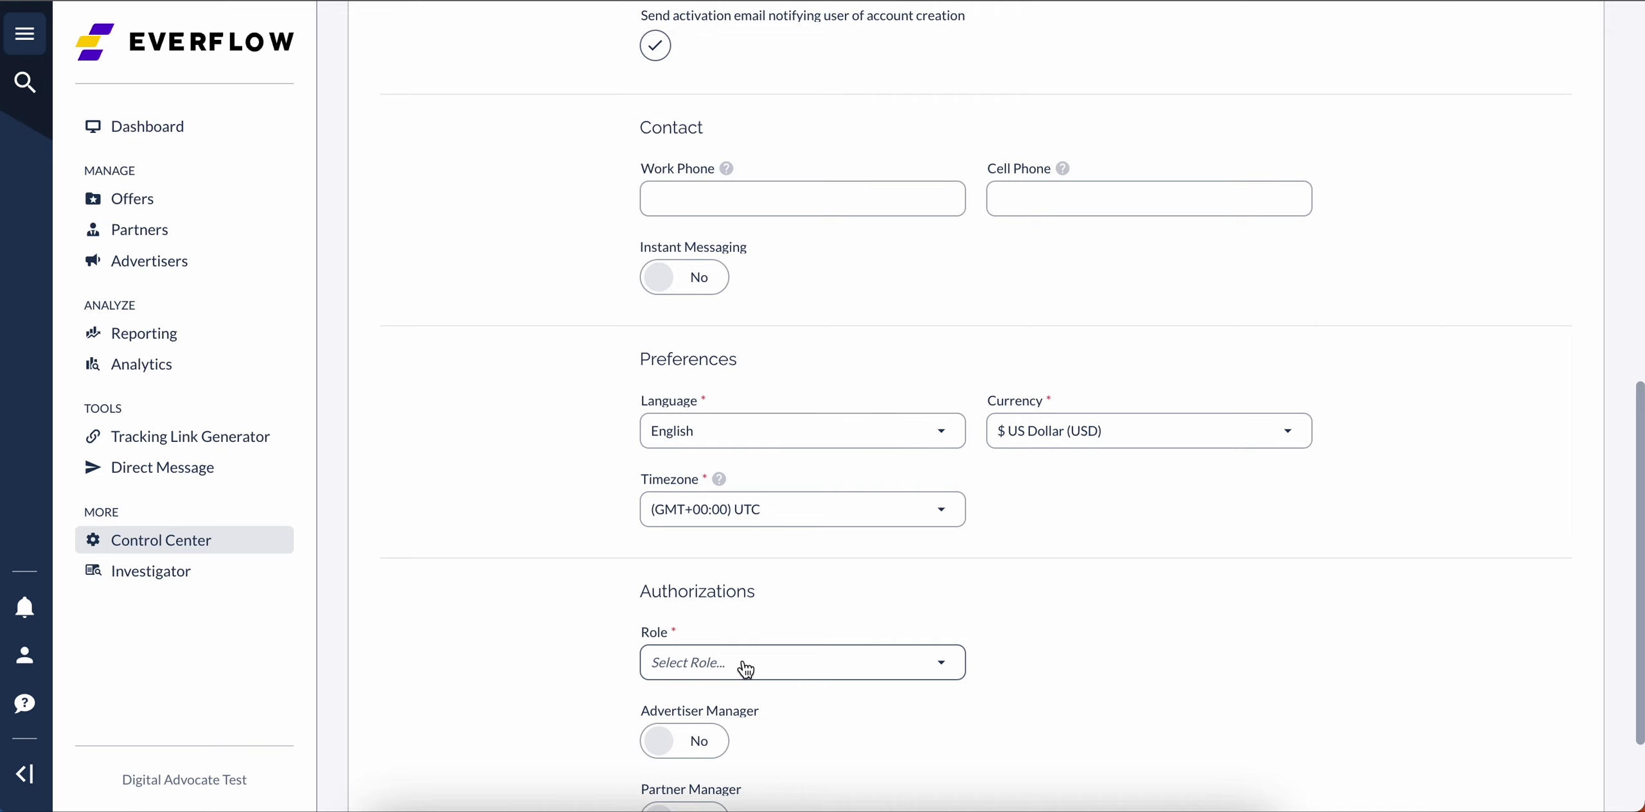
pyautogui.scroll(-1, 791, 597)
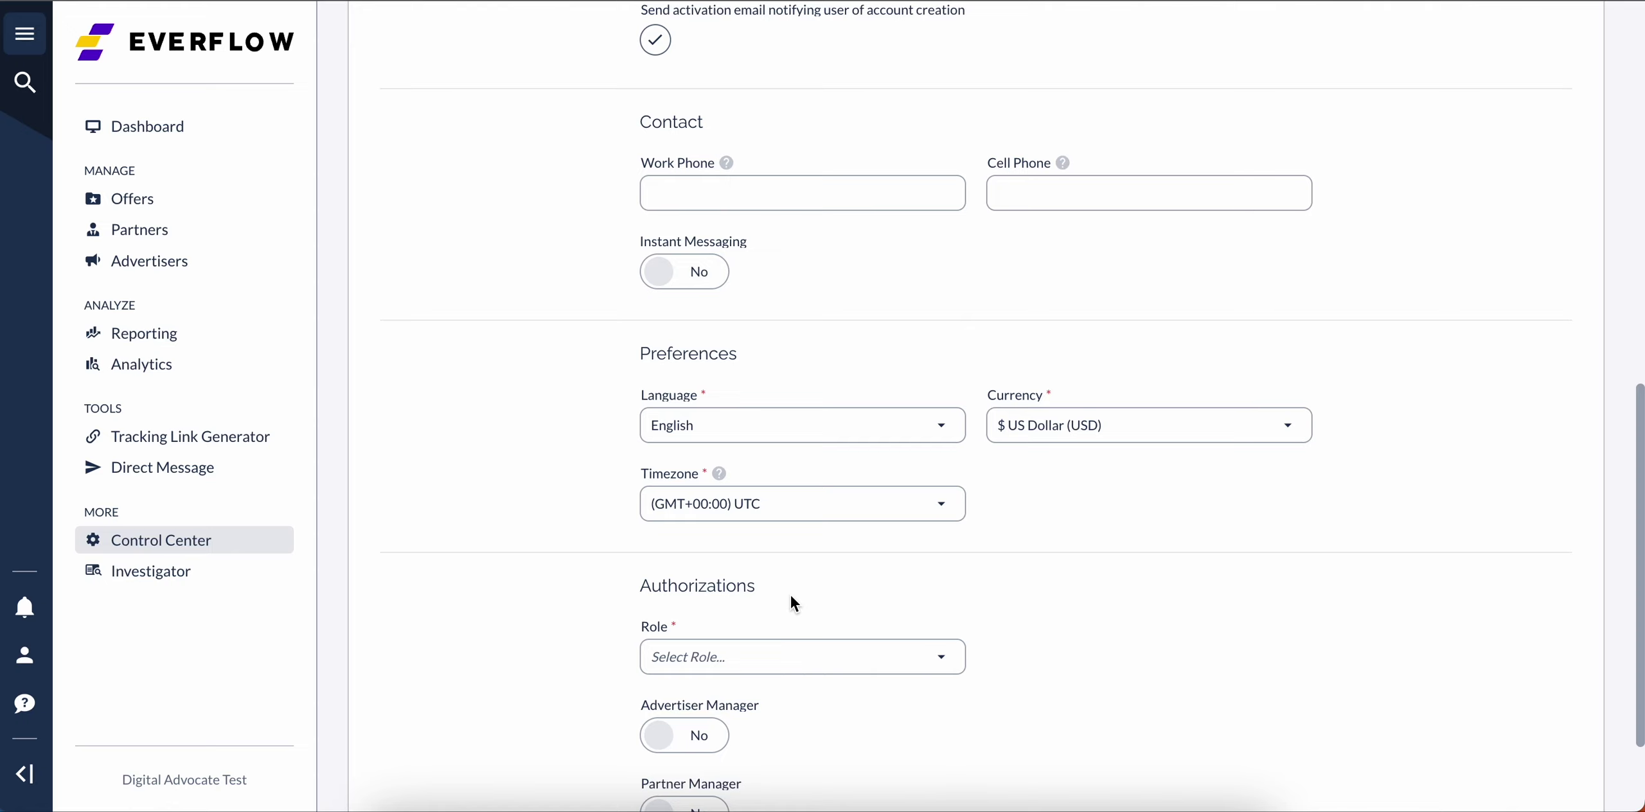
pyautogui.scroll(-3, 792, 603)
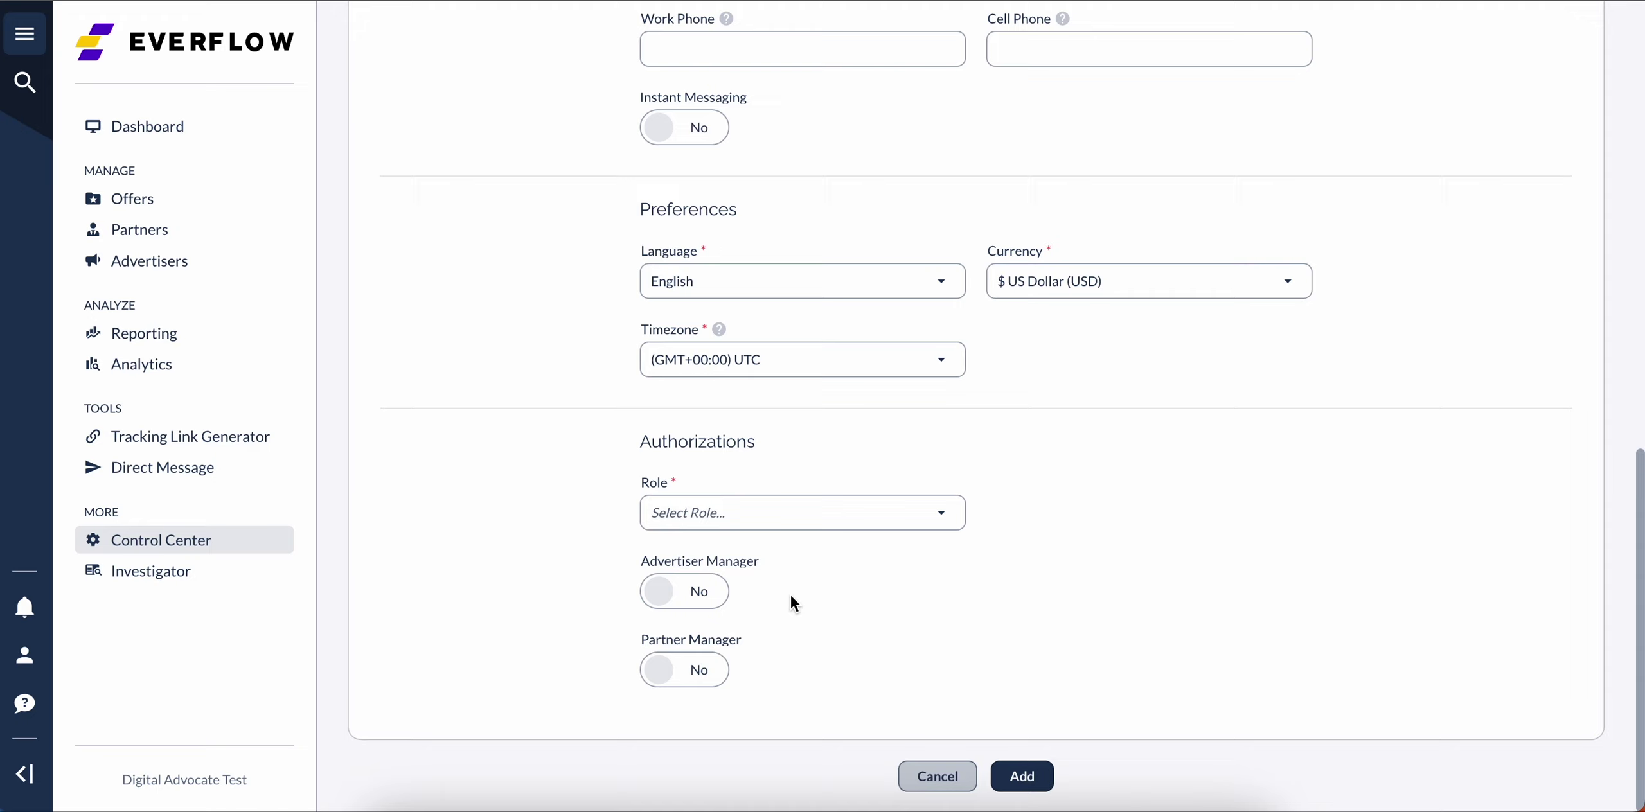
# Step: Select Administrator from the Role dropdown for the new account
pyautogui.click(784, 526)
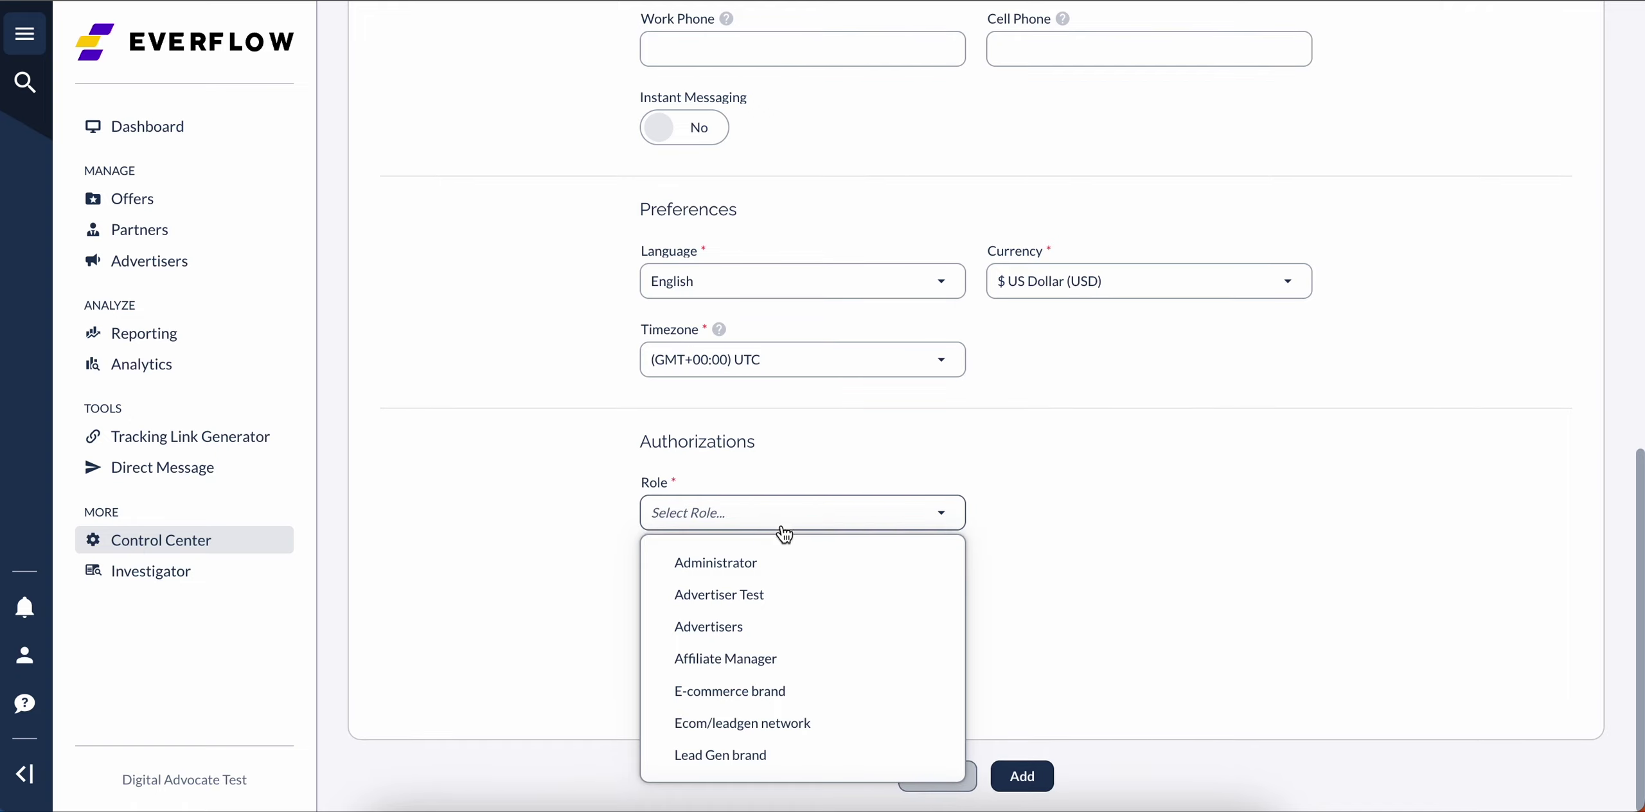
pyautogui.click(772, 569)
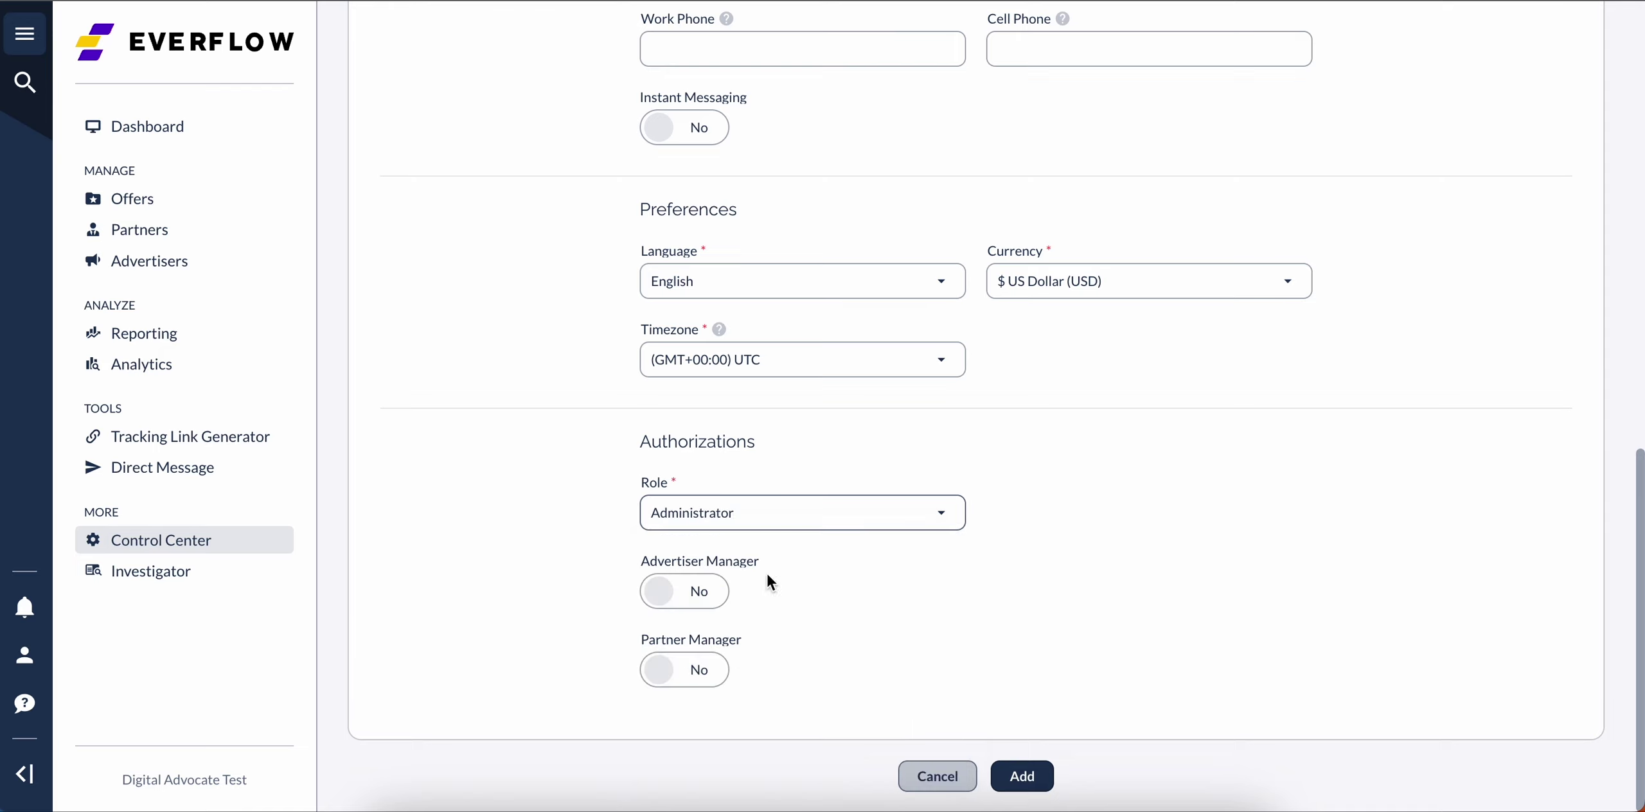
pyautogui.click(277, 547)
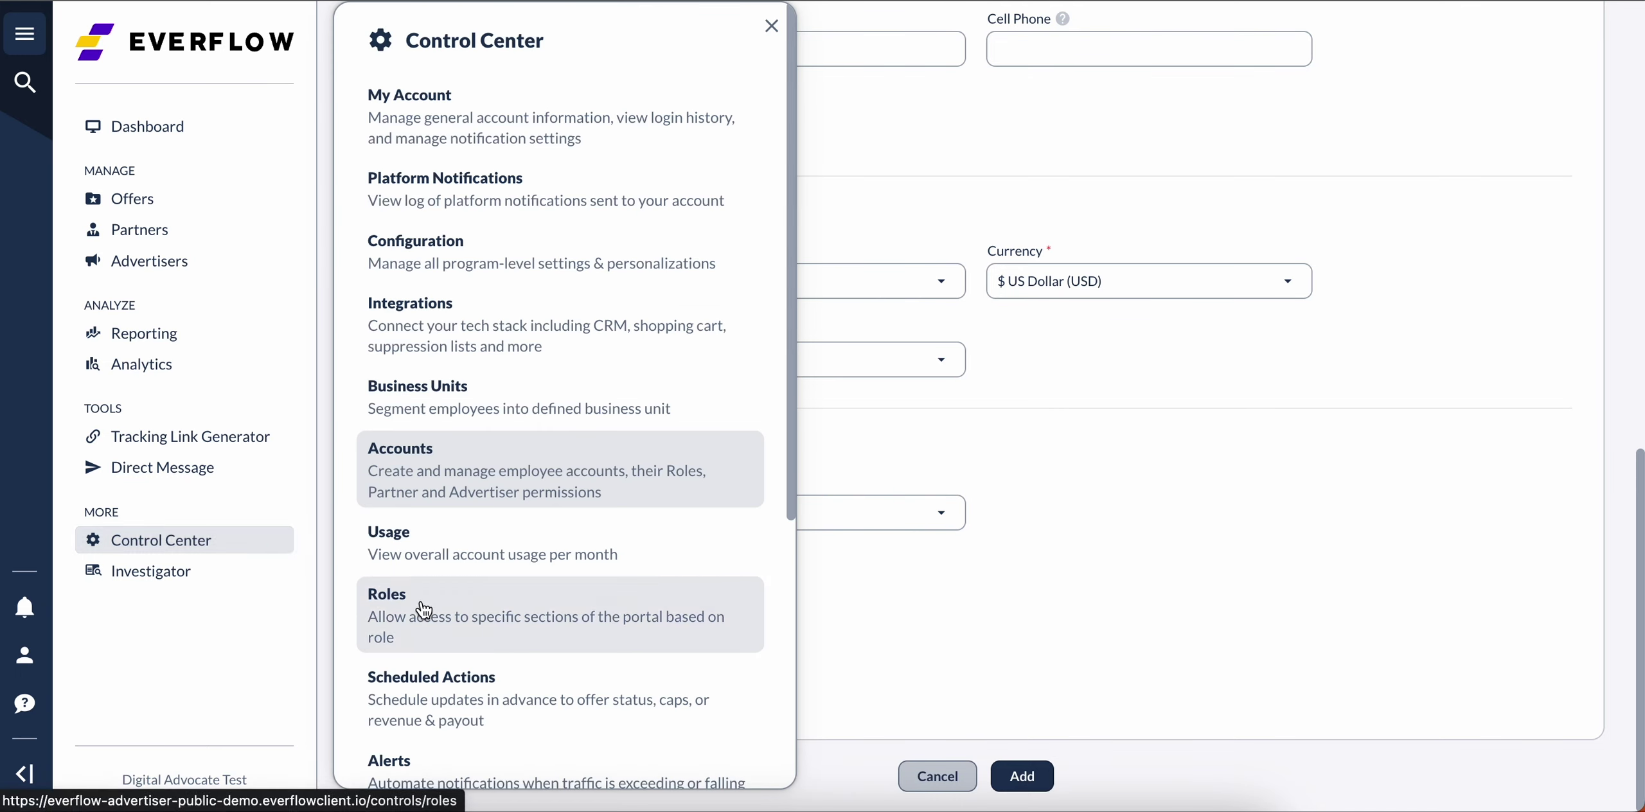
pyautogui.click(965, 576)
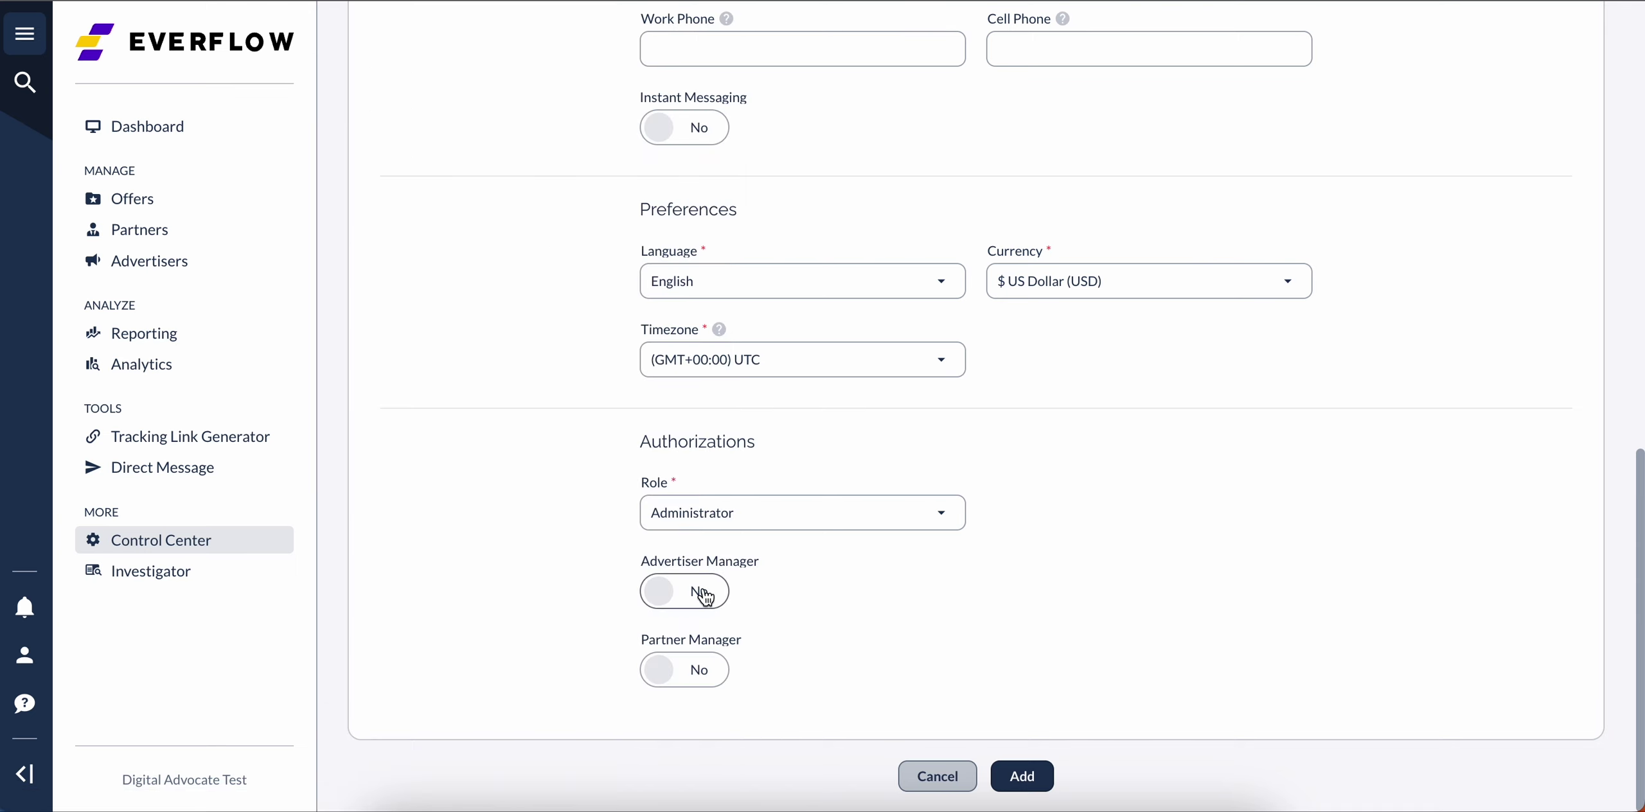
# Step: Set Partner Manager to Yes, mark it Default Partner Manager, with 'Limited access to their partners'
pyautogui.scroll(-1, 704, 590)
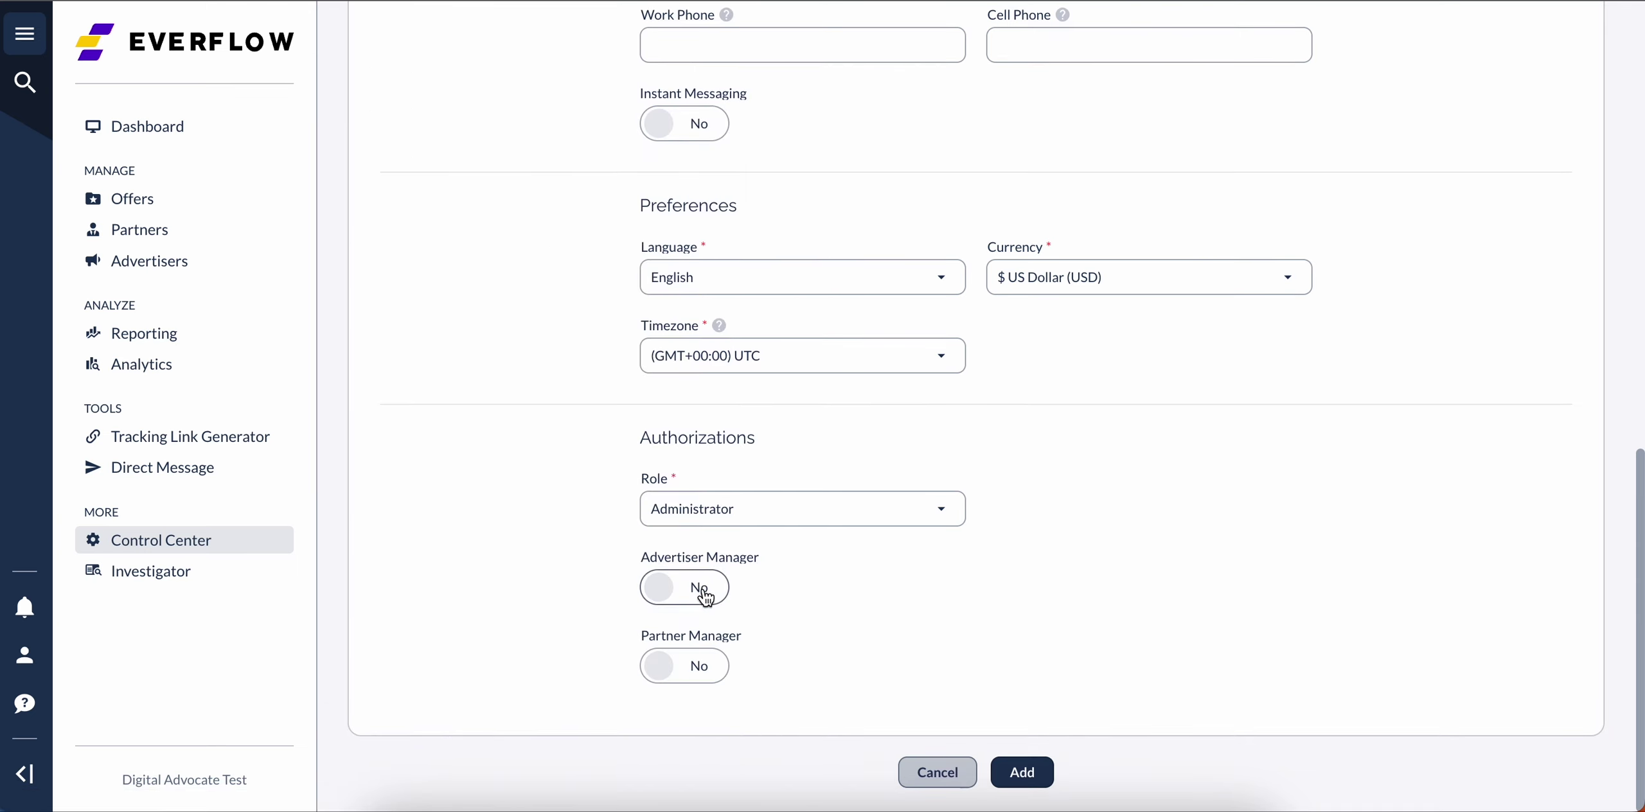
pyautogui.click(711, 690)
pyautogui.scroll(-1, 711, 690)
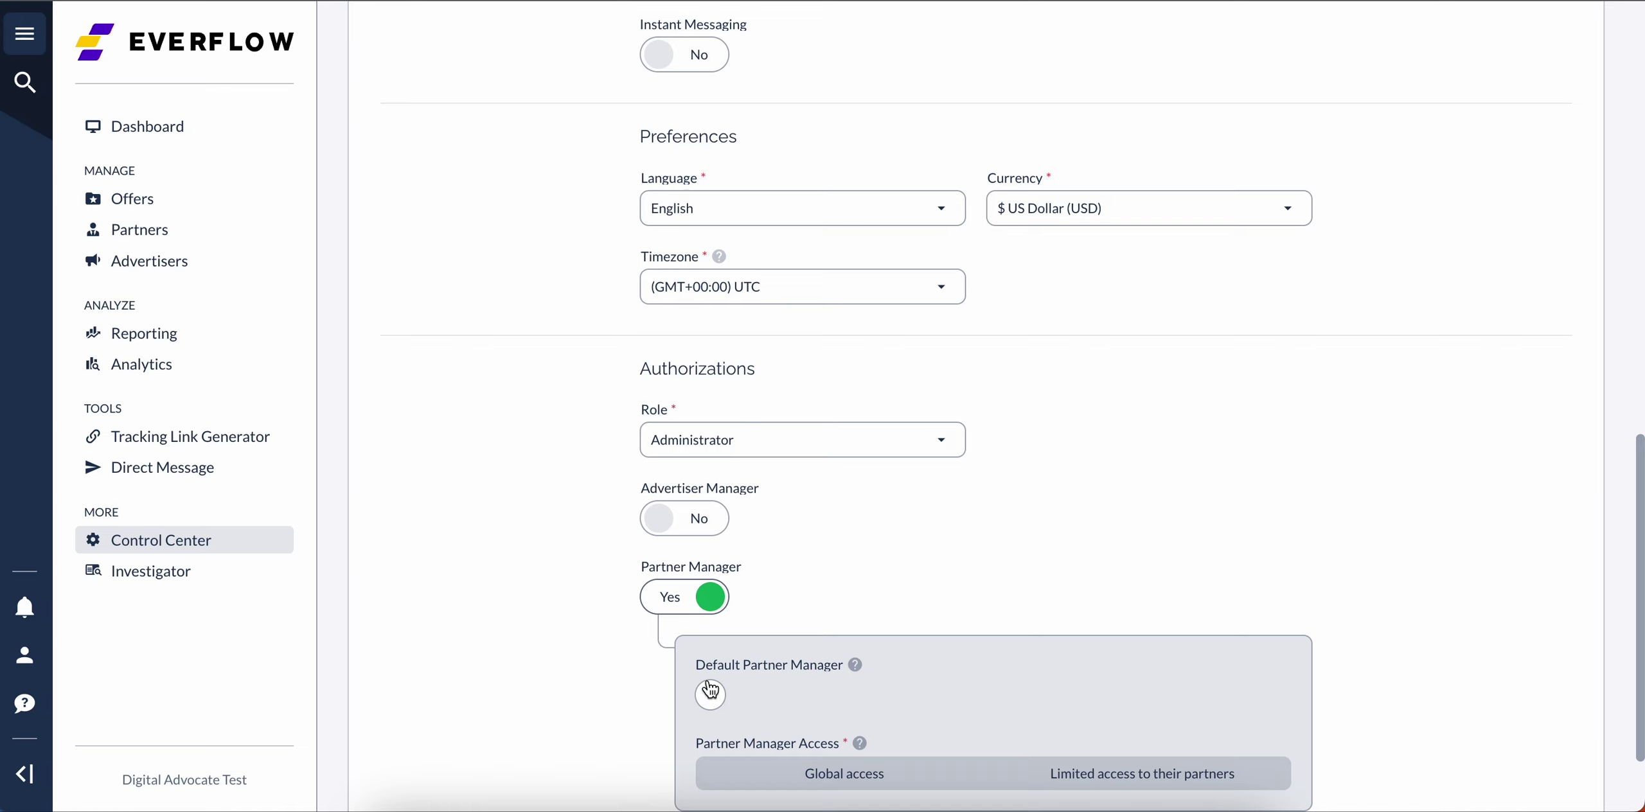
pyautogui.click(710, 705)
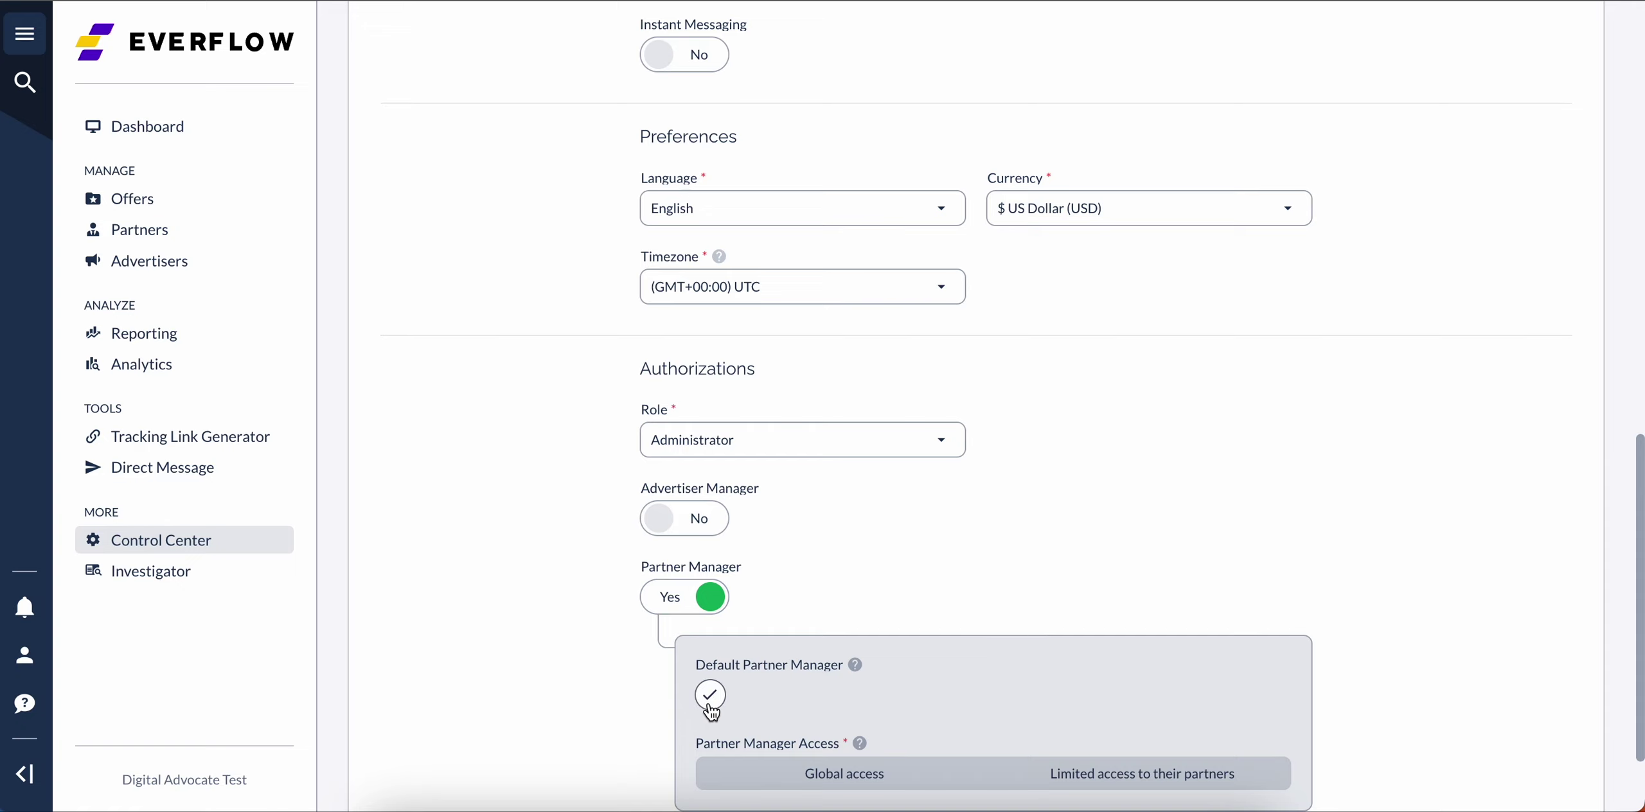
pyautogui.scroll(-2, 804, 642)
pyautogui.click(775, 662)
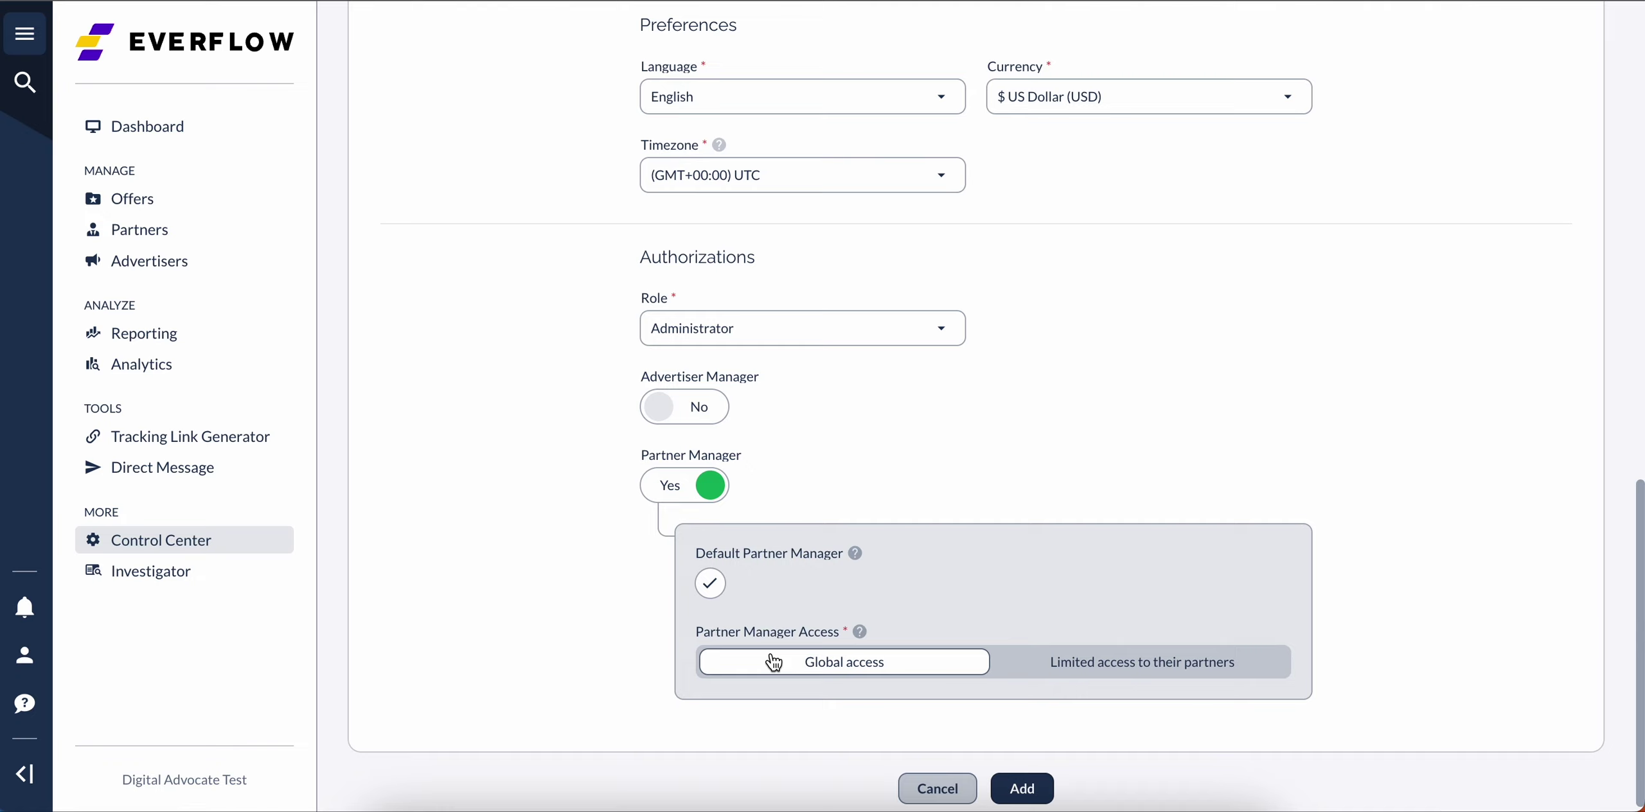
pyautogui.click(1077, 665)
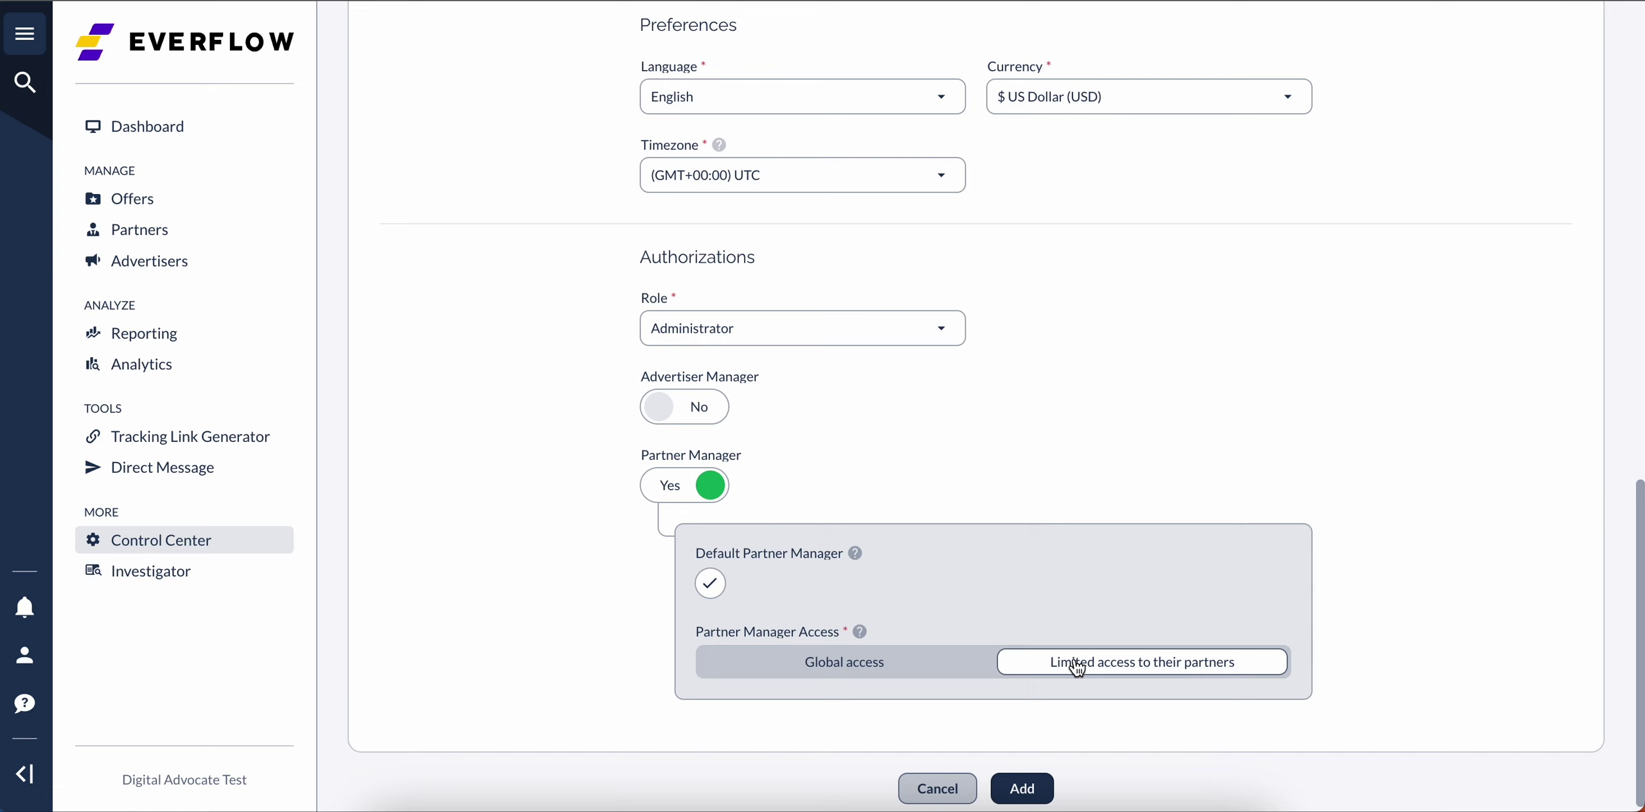
pyautogui.scroll(-1, 1038, 729)
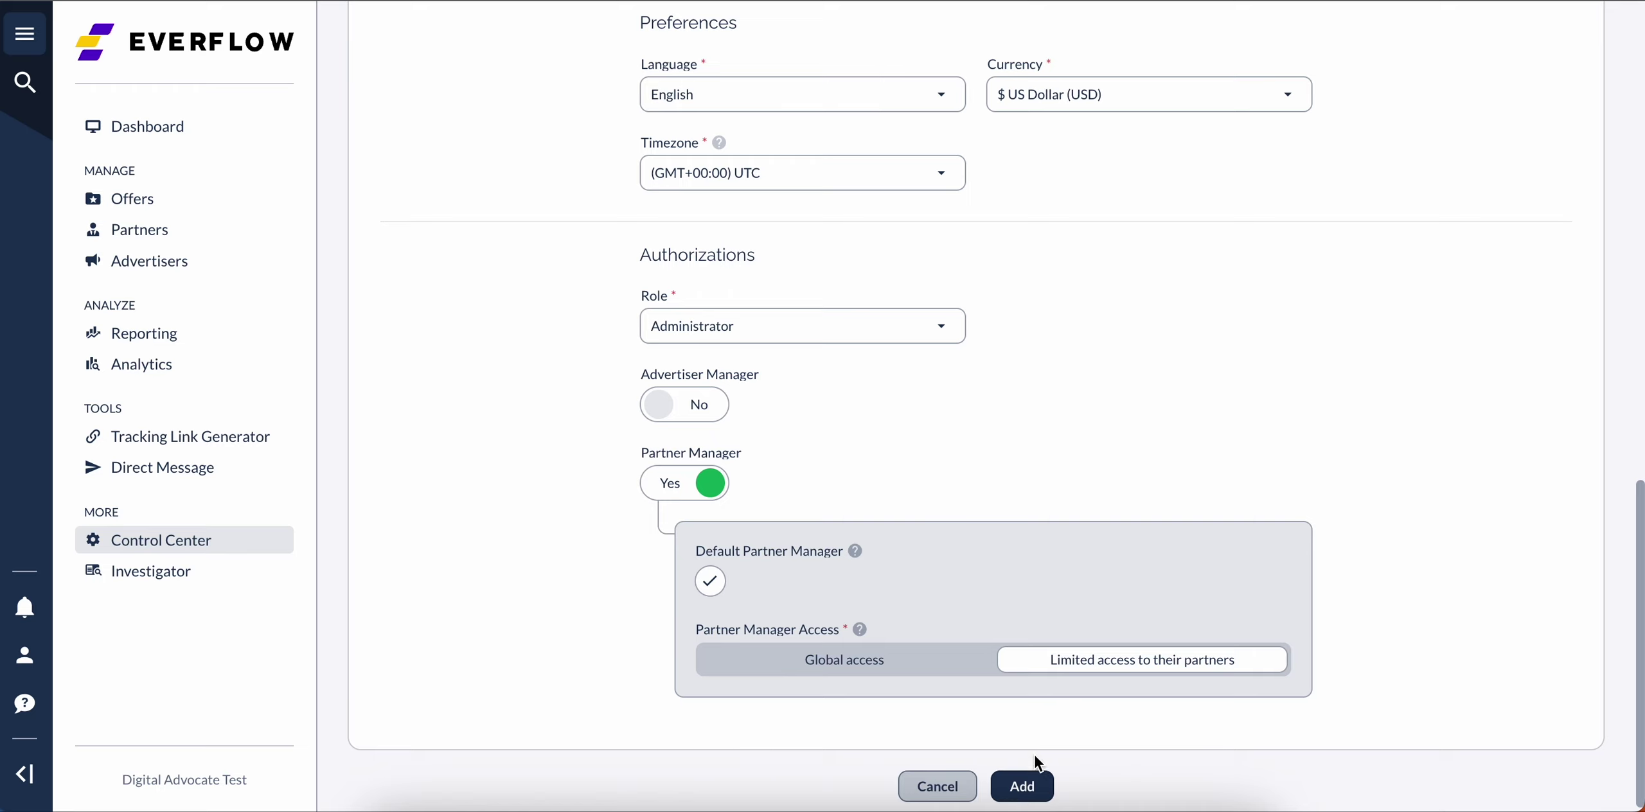
# Step: Save the account with Add and review the Account Details page for ID 59
pyautogui.click(1040, 786)
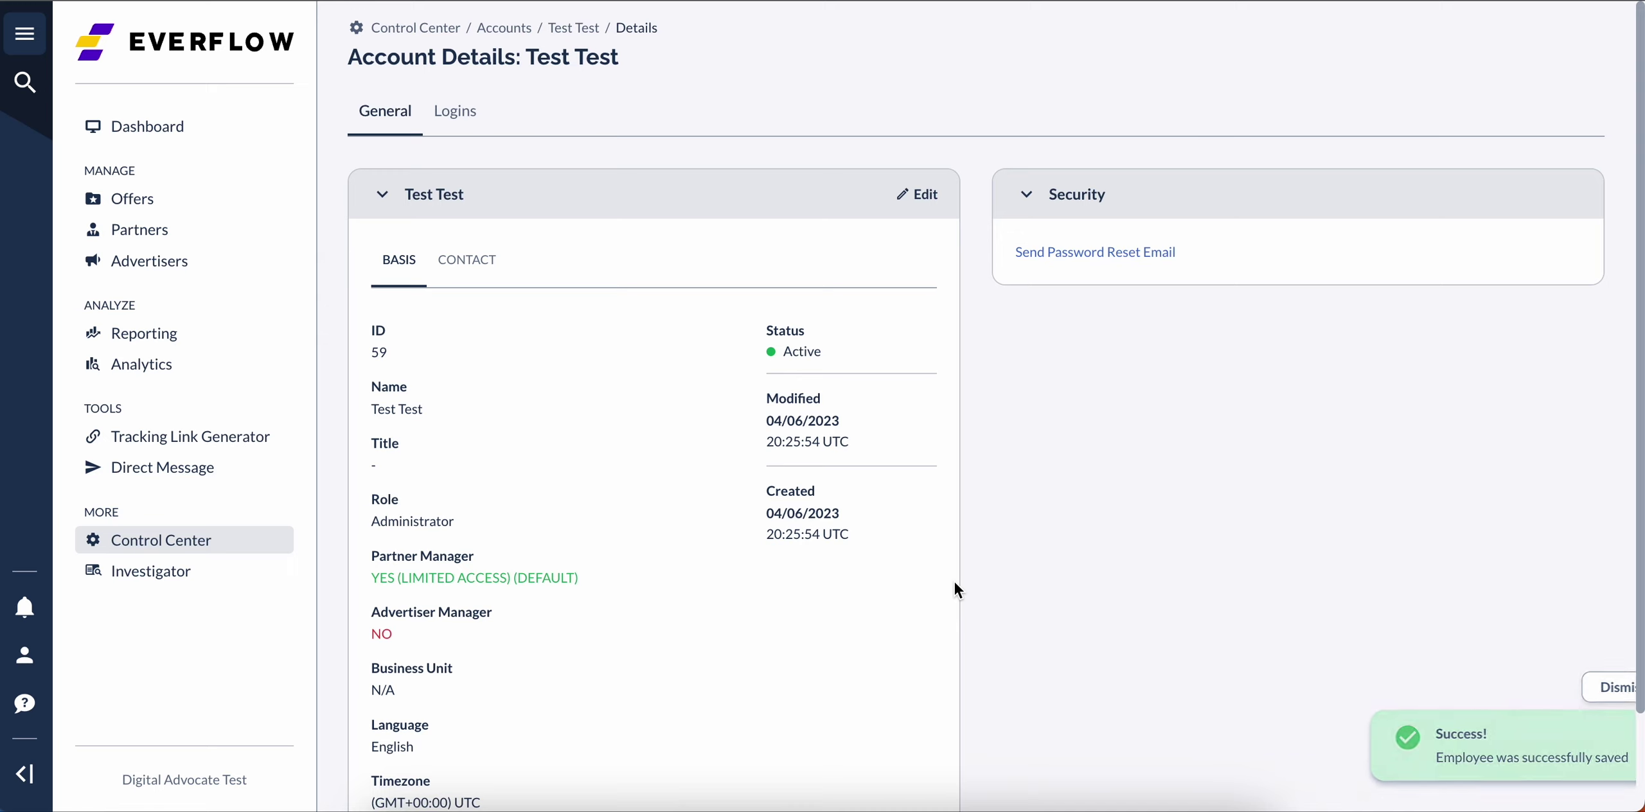
pyautogui.scroll(-1, 827, 532)
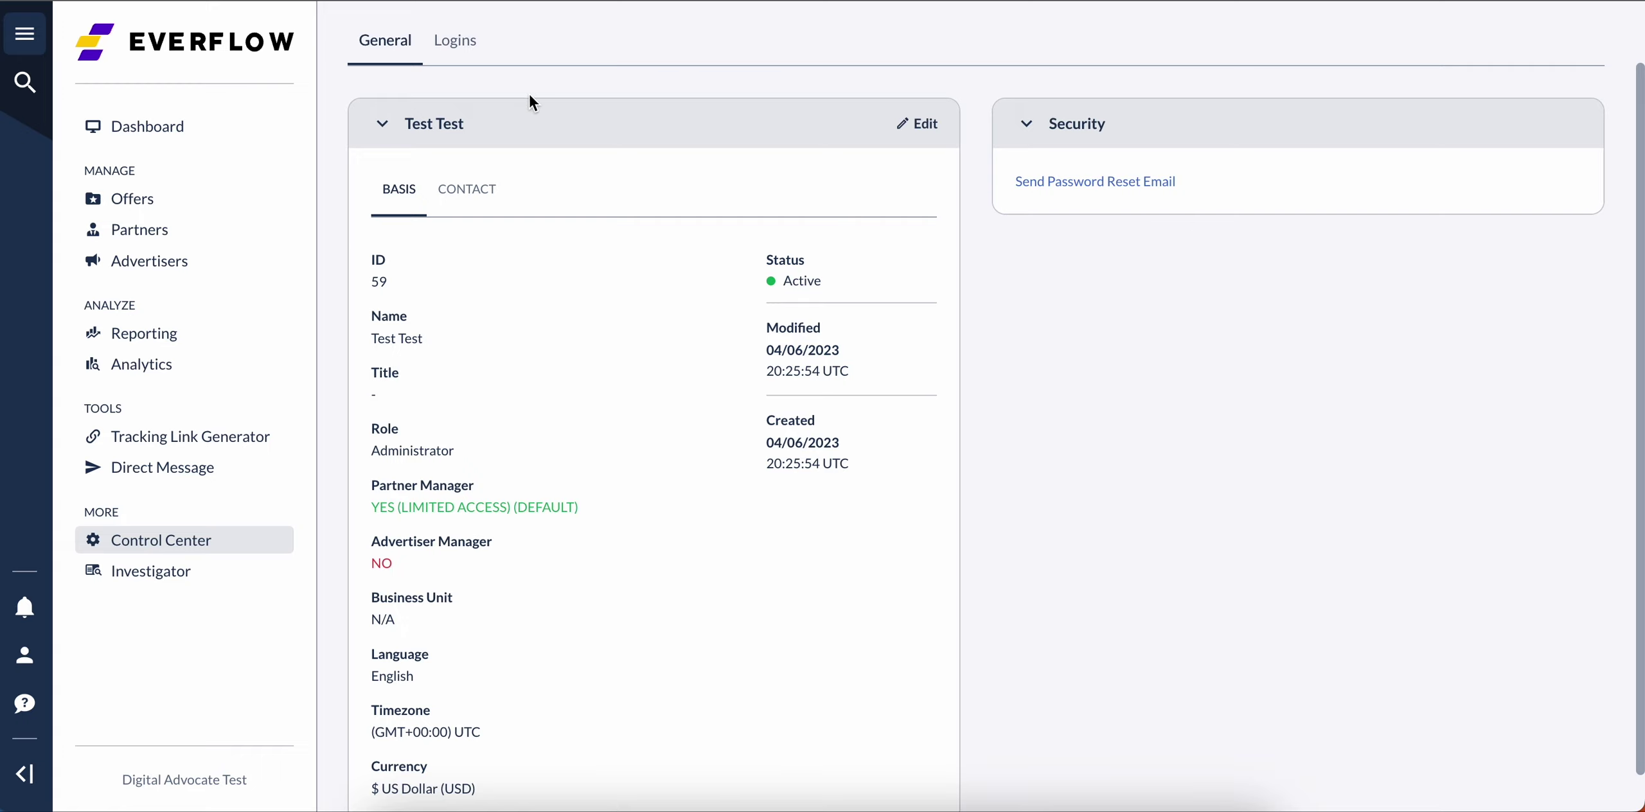
pyautogui.scroll(2, 527, 98)
# Step: Back on the accounts list, choose Set administrator rights from account 59's action menu
pyautogui.click(504, 30)
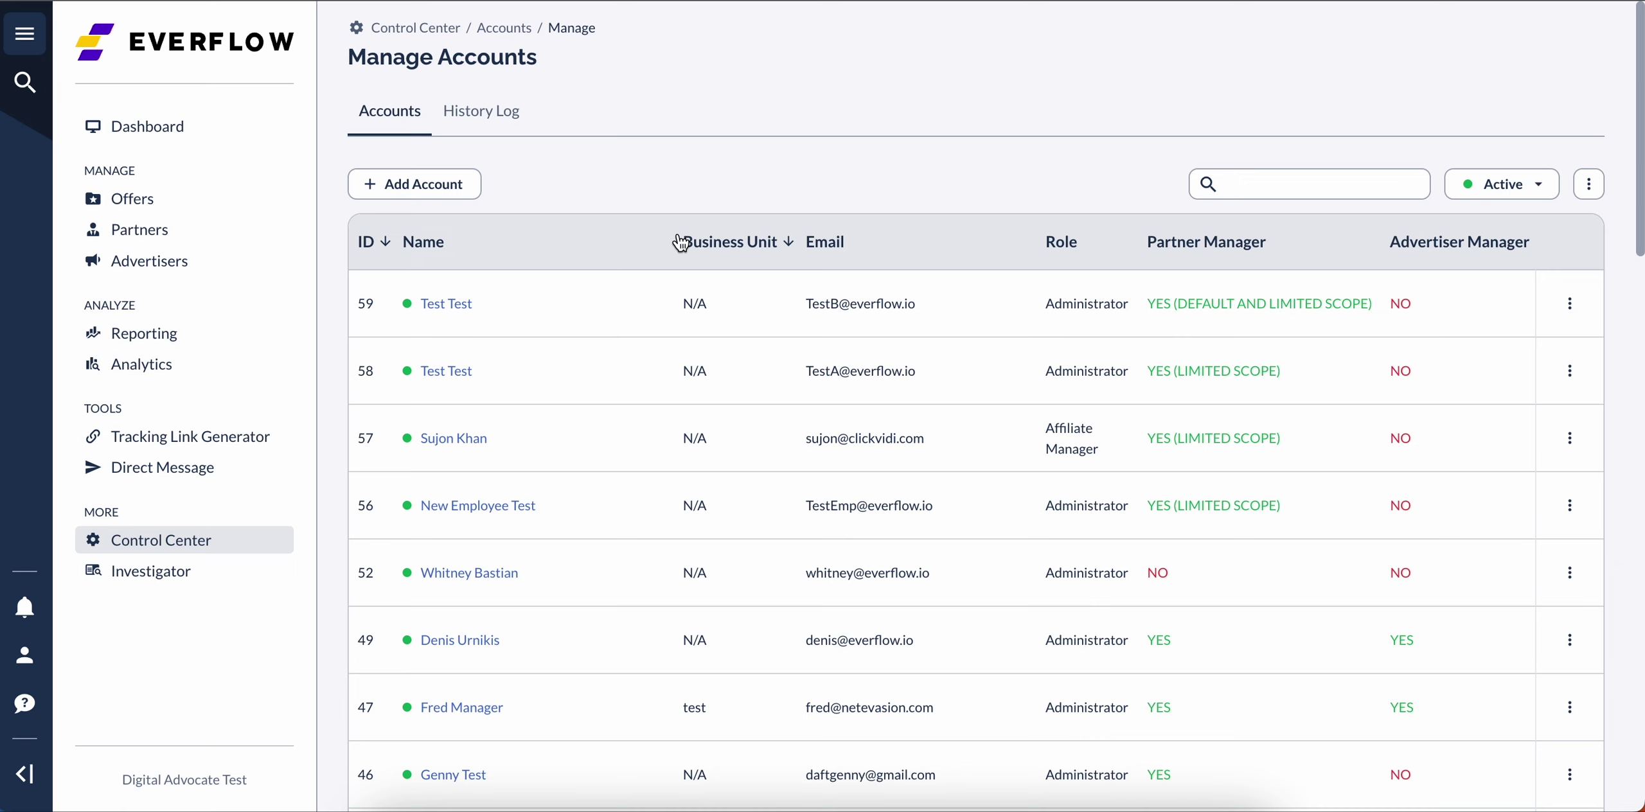
pyautogui.hscroll(8, 1180, 312)
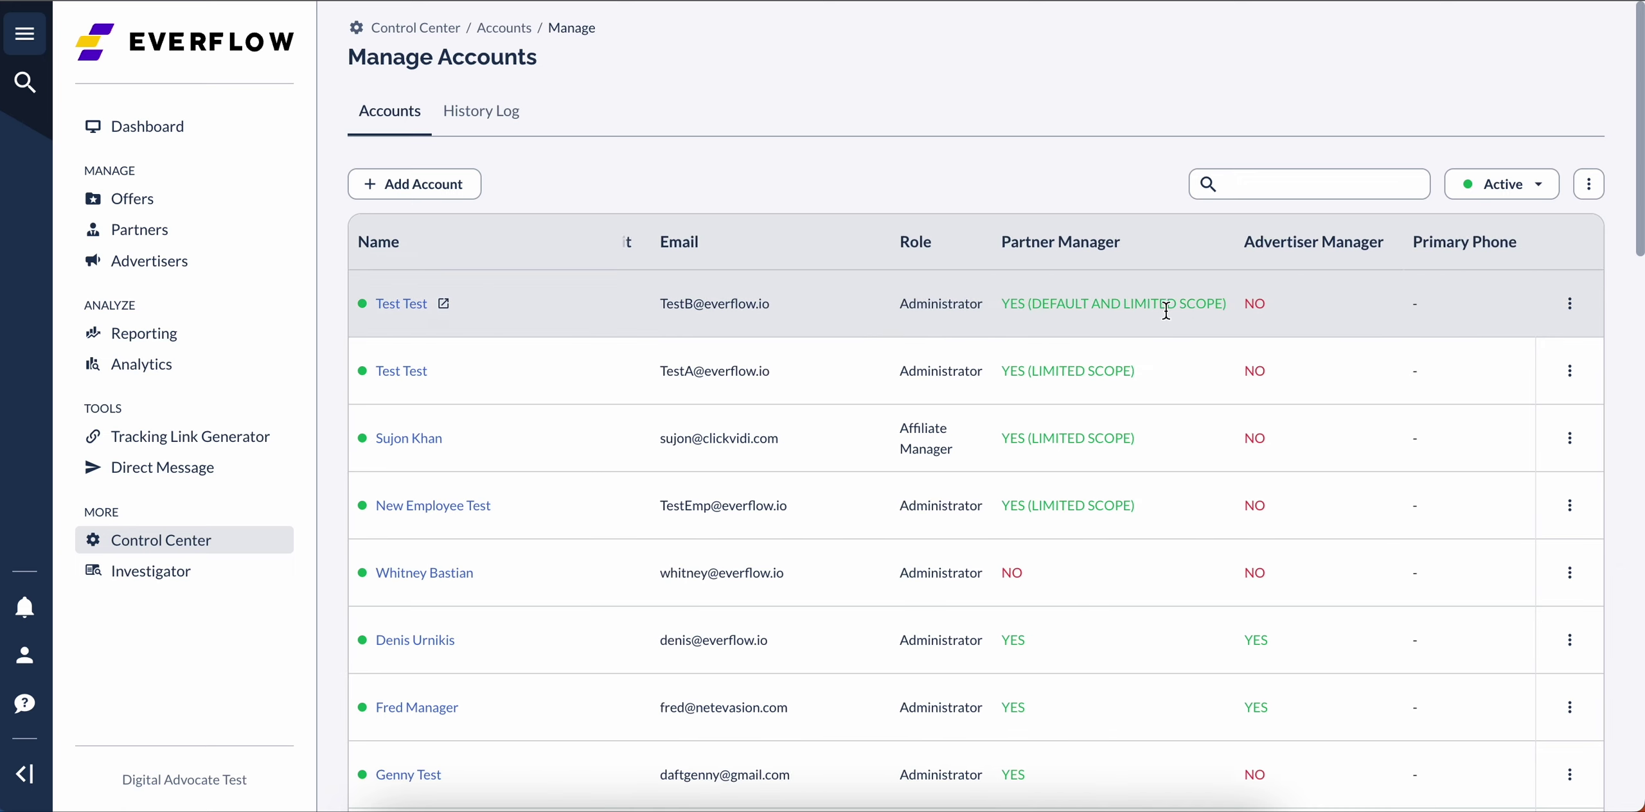
pyautogui.click(1570, 305)
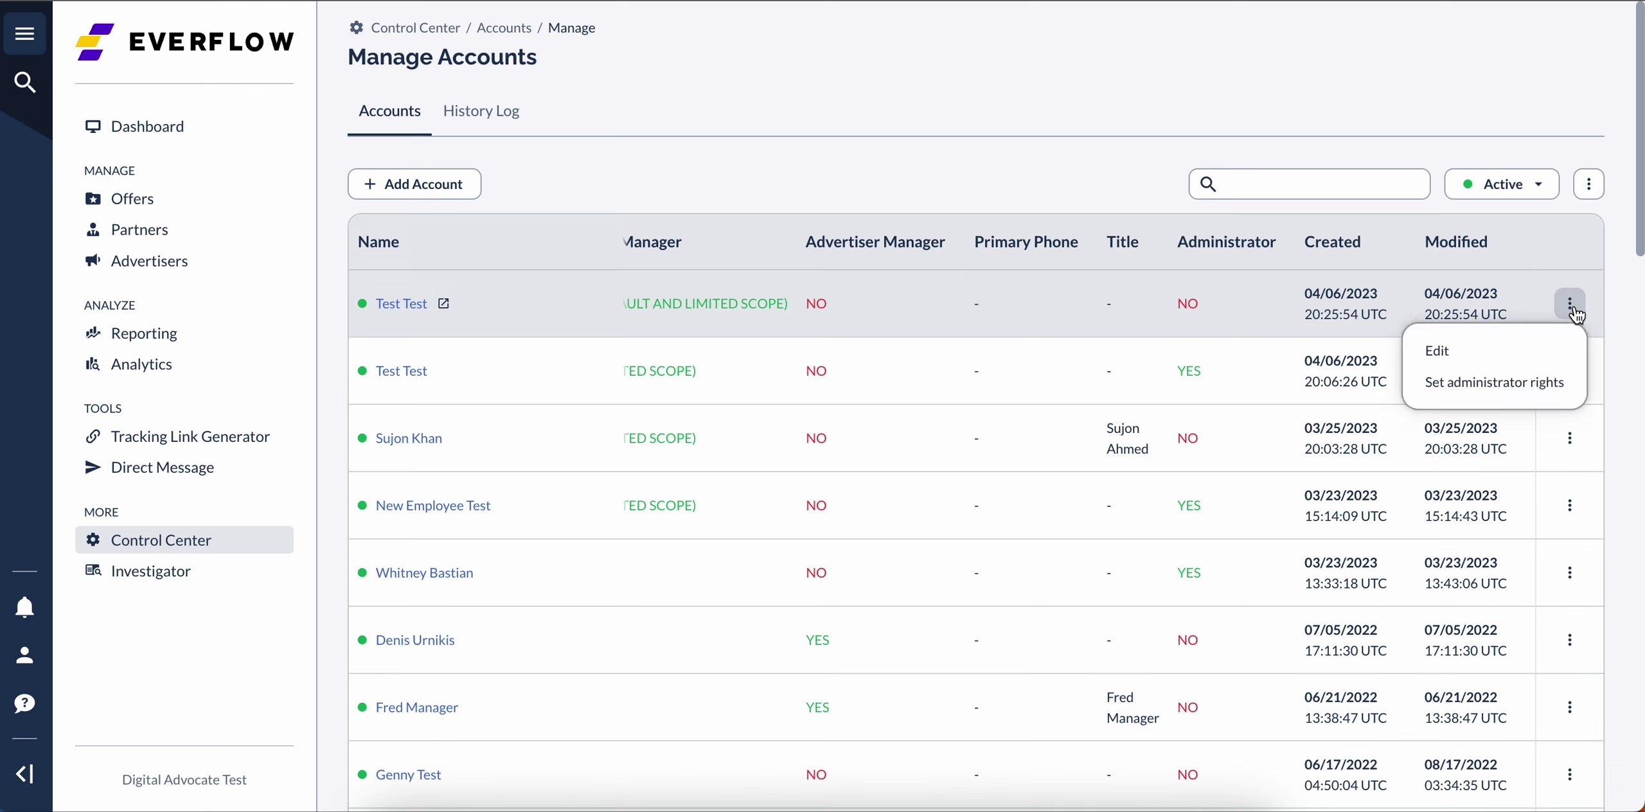
pyautogui.click(1472, 383)
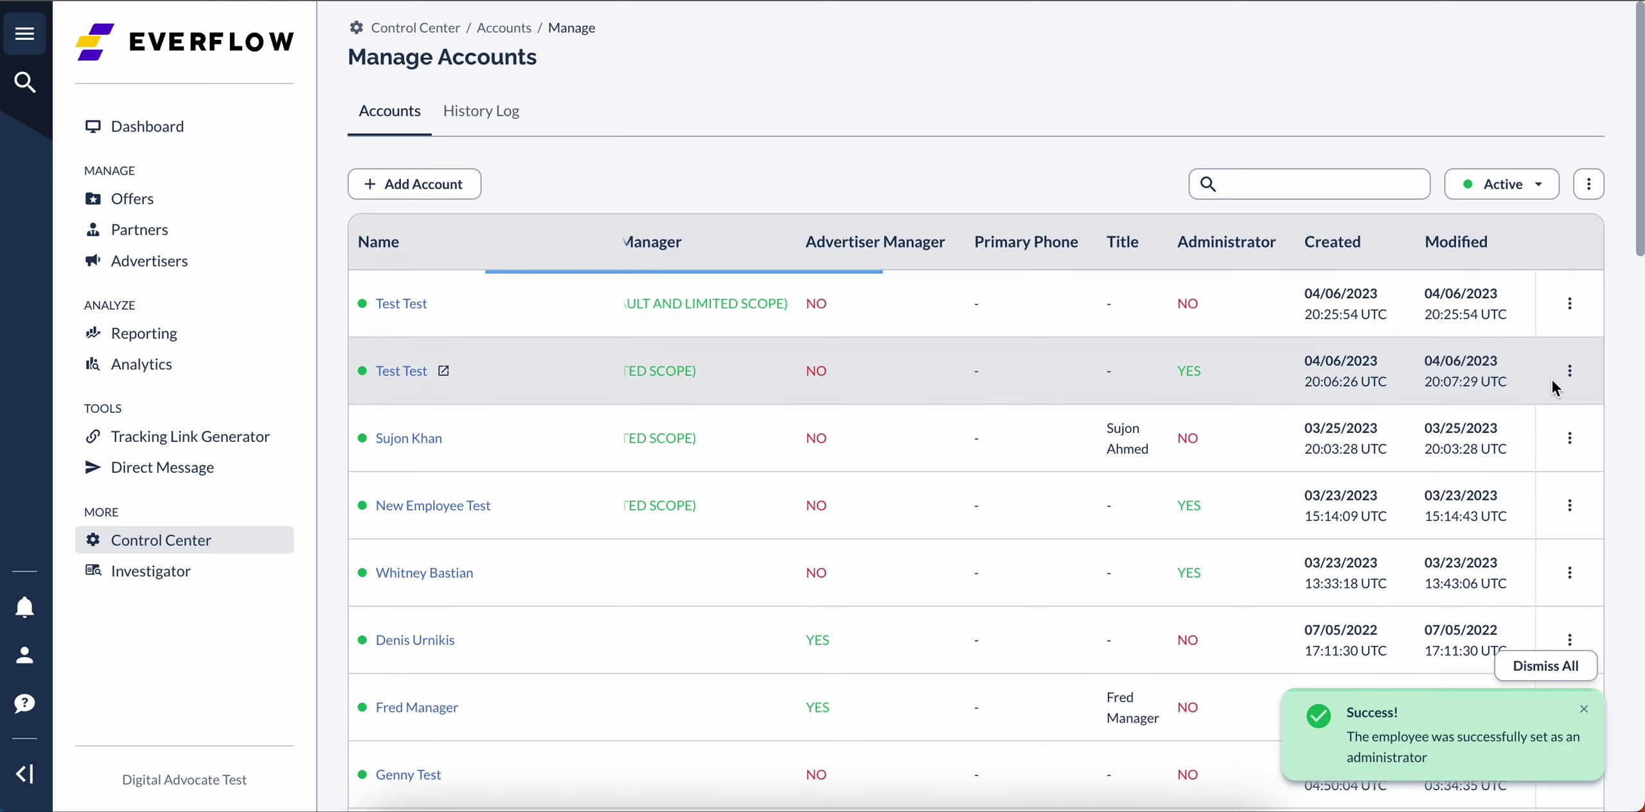